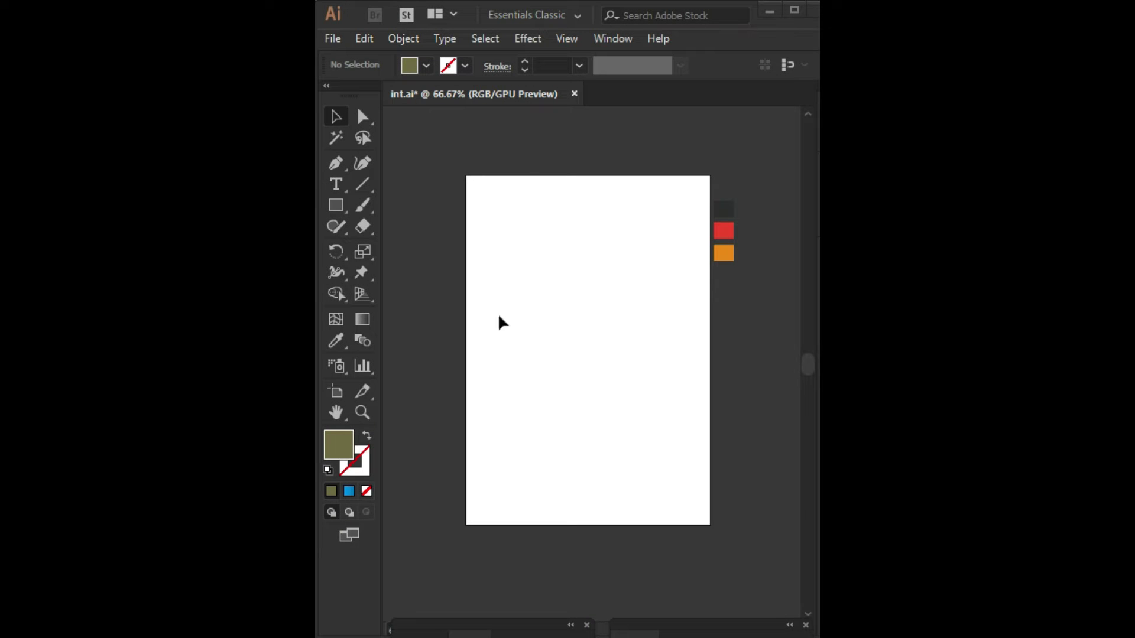
Type ADVENTURE near the page centre and scale the text up.
{"action": "key", "text": "t"}
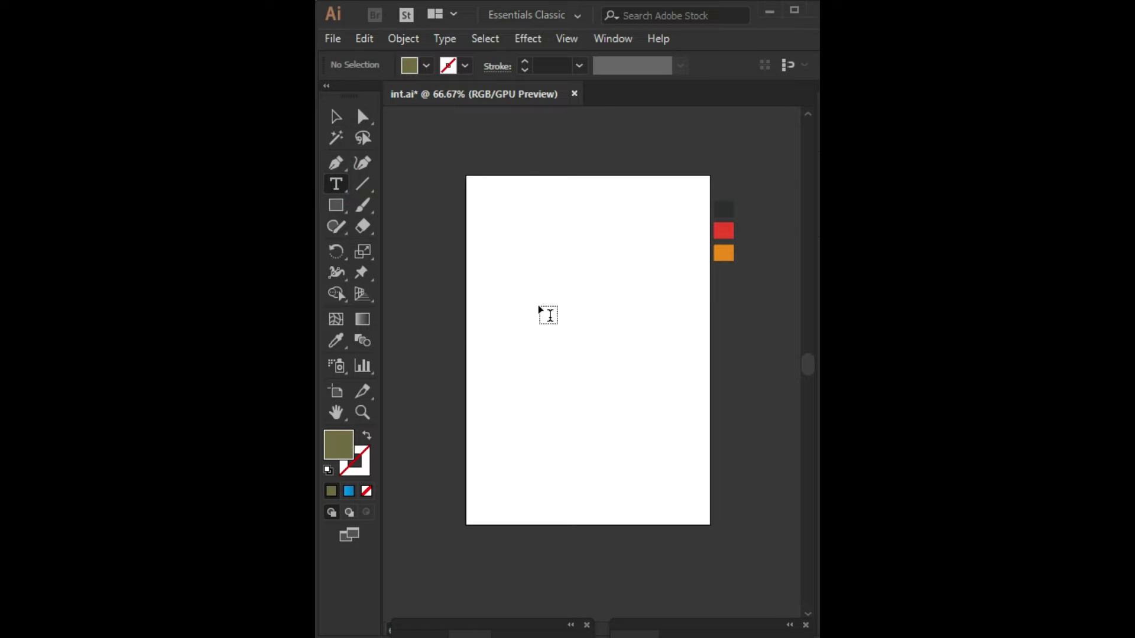
{"action": "key", "text": "ctrl+0"}
{"action": "left_click", "coordinate": [532, 283]}
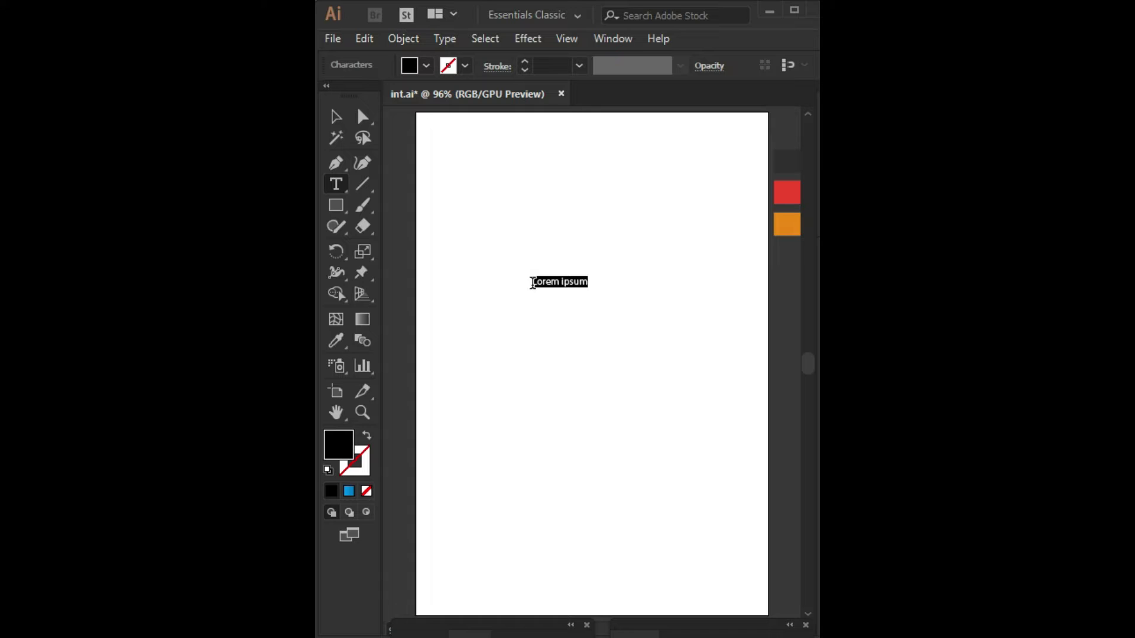
{"action": "type", "text": "AD"}
{"action": "left_click", "coordinate": [335, 117]}
{"action": "mouse_move", "coordinate": [586, 287]}
{"action": "left_mouse_down"}
{"action": "mouse_move", "coordinate": [645, 300]}
{"action": "mouse_move", "coordinate": [659, 346]}
{"action": "mouse_move", "coordinate": [663, 337]}
{"action": "left_mouse_up"}
Set ADVENTURE's font to Poplar Std Black in the Character panel.
{"action": "key", "text": "ctrl+t"}
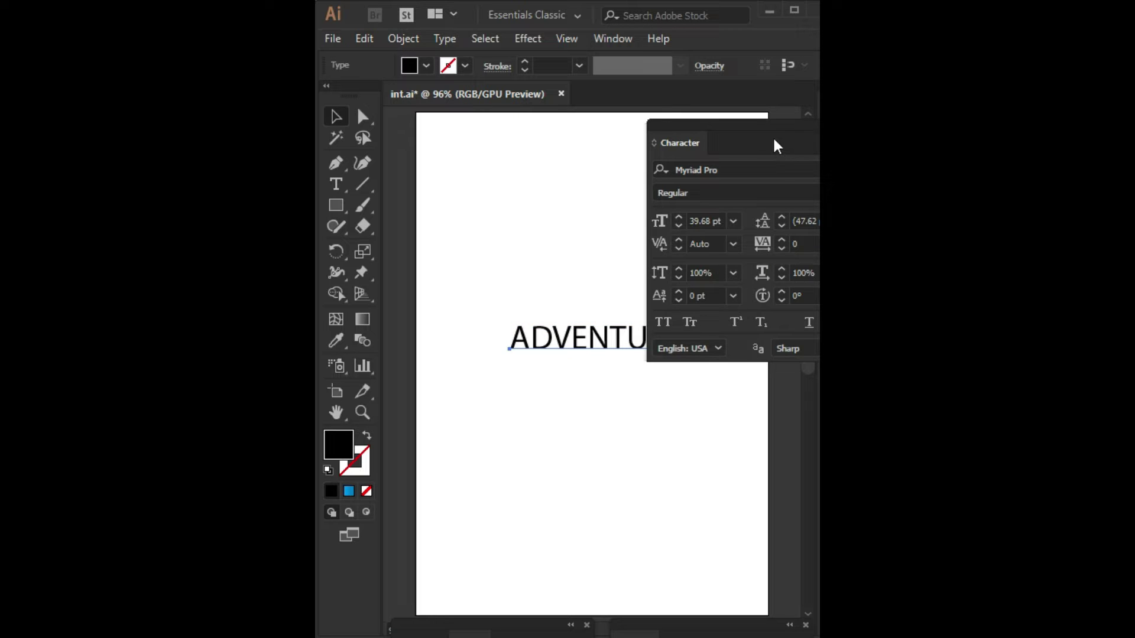
{"action": "left_click_drag", "start_coordinate": [776, 146], "coordinate": [832, 124]}
{"action": "left_click", "coordinate": [771, 146]}
{"action": "type", "text": "Poplar Std Black"}
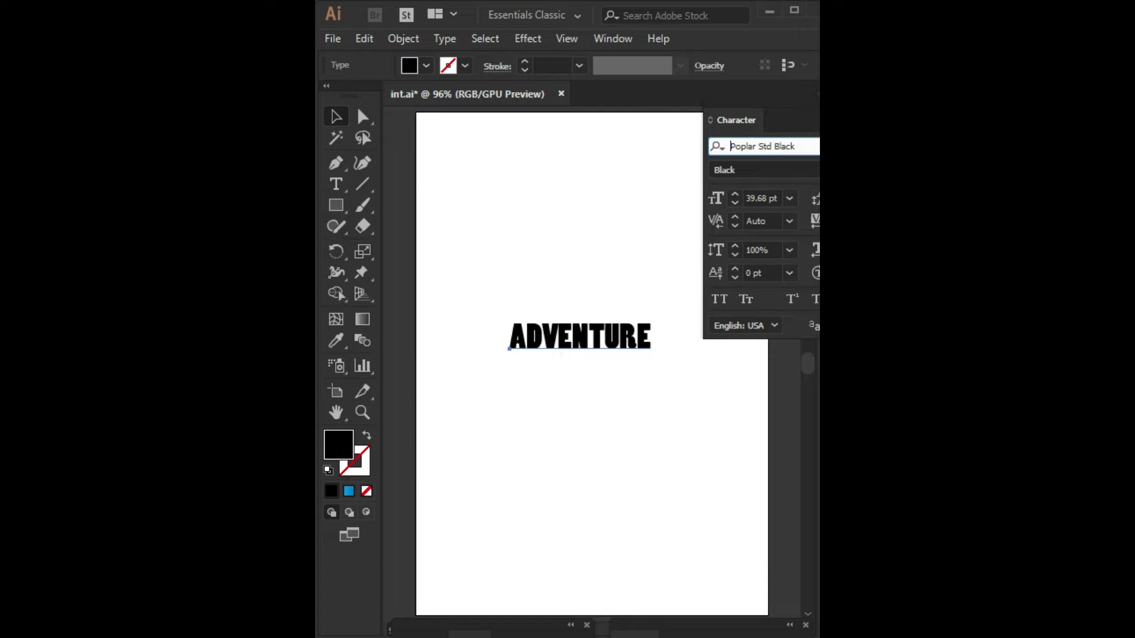
{"action": "left_click_drag", "start_coordinate": [806, 122], "coordinate": [718, 105]}
Set ADVENTURE's tracking to 240 and shift it slightly left.
{"action": "left_click", "coordinate": [767, 201]}
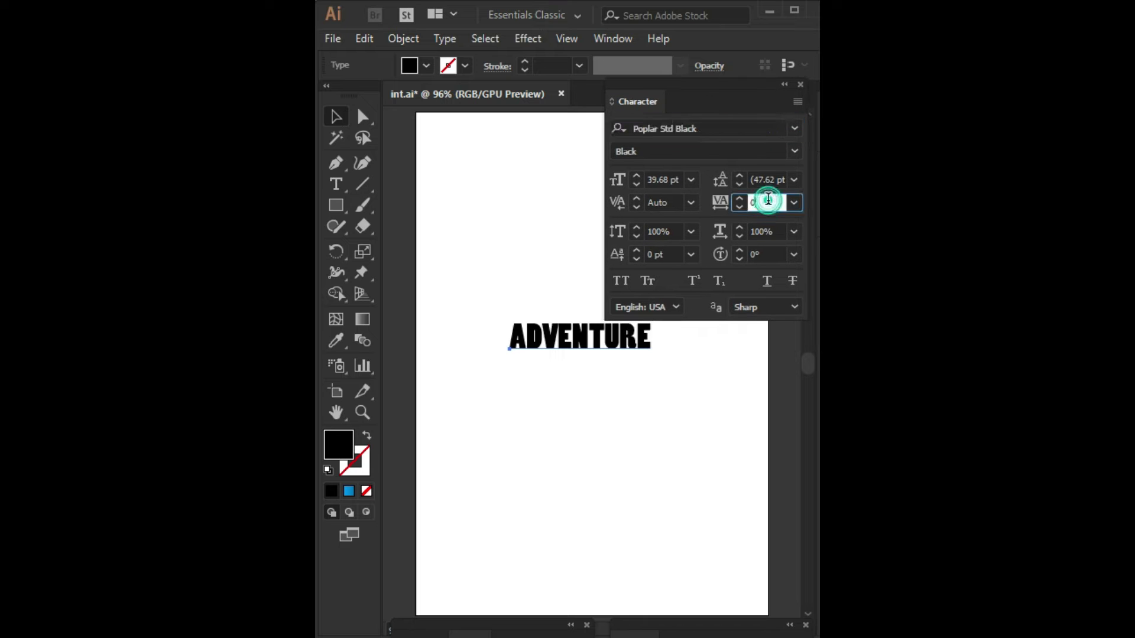
{"action": "type", "text": "140"}
{"action": "key", "text": "Return"}
{"action": "key", "text": "Up"}
{"action": "key", "text": "Up"}
{"action": "key", "text": "Up"}
{"action": "key", "text": "Up"}
{"action": "key", "text": "Up"}
{"action": "key", "text": "Up"}
{"action": "key", "text": "Up"}
{"action": "key", "text": "Up"}
{"action": "key", "text": "Up"}
{"action": "key", "text": "Up"}
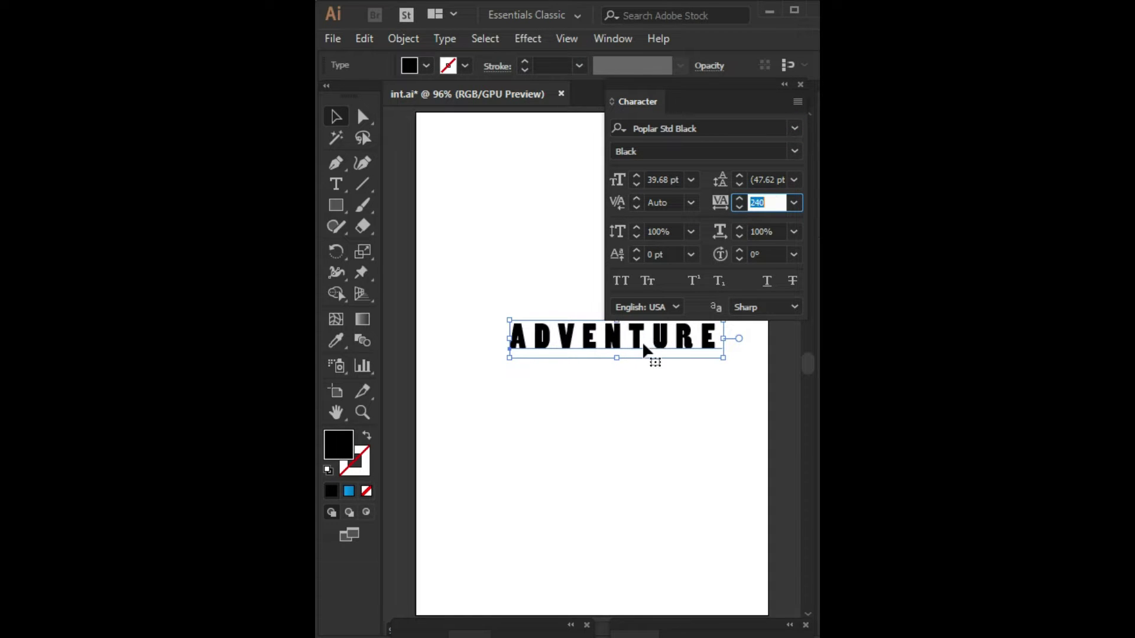
{"action": "left_click_drag", "start_coordinate": [641, 341], "coordinate": [631, 340]}
Set ADVENTURE's vertical scale to 112% and fine-tune its position.
{"action": "left_click", "coordinate": [662, 231]}
{"action": "type", "text": "110"}
{"action": "key", "text": "Return"}
{"action": "type", "text": "100"}
{"action": "key", "text": "Return"}
{"action": "type", "text": "109"}
{"action": "key", "text": "Return"}
{"action": "type", "text": "112"}
{"action": "key", "text": "Return"}
{"action": "left_click_drag", "start_coordinate": [653, 343], "coordinate": [648, 348]}
{"action": "left_click", "coordinate": [668, 413]}
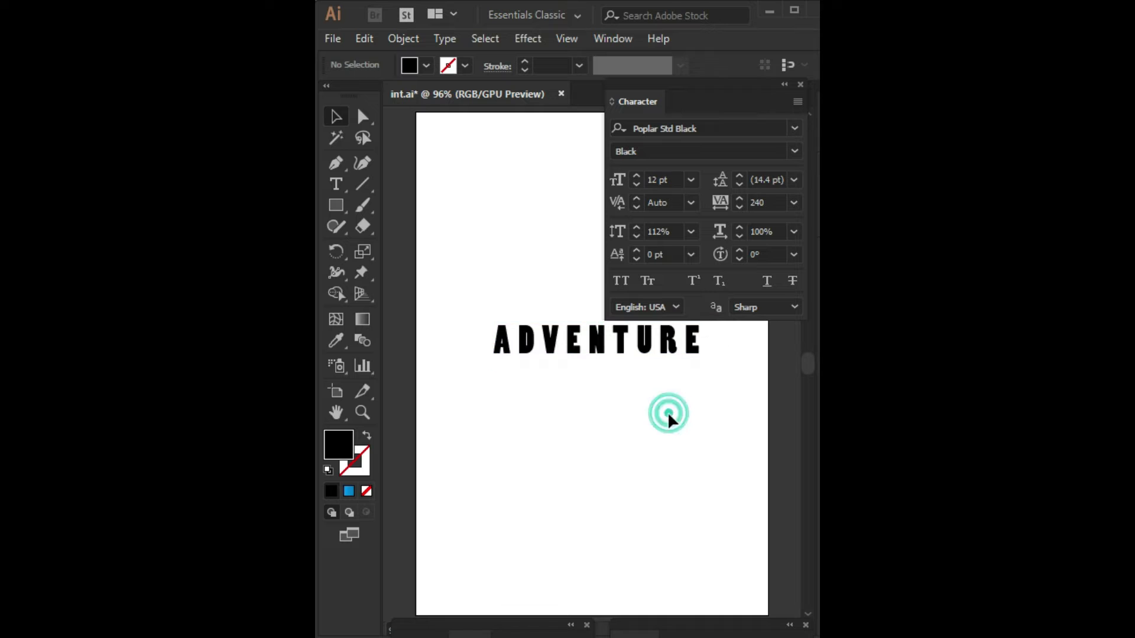
{"action": "left_click_drag", "start_coordinate": [735, 107], "coordinate": [697, 499]}
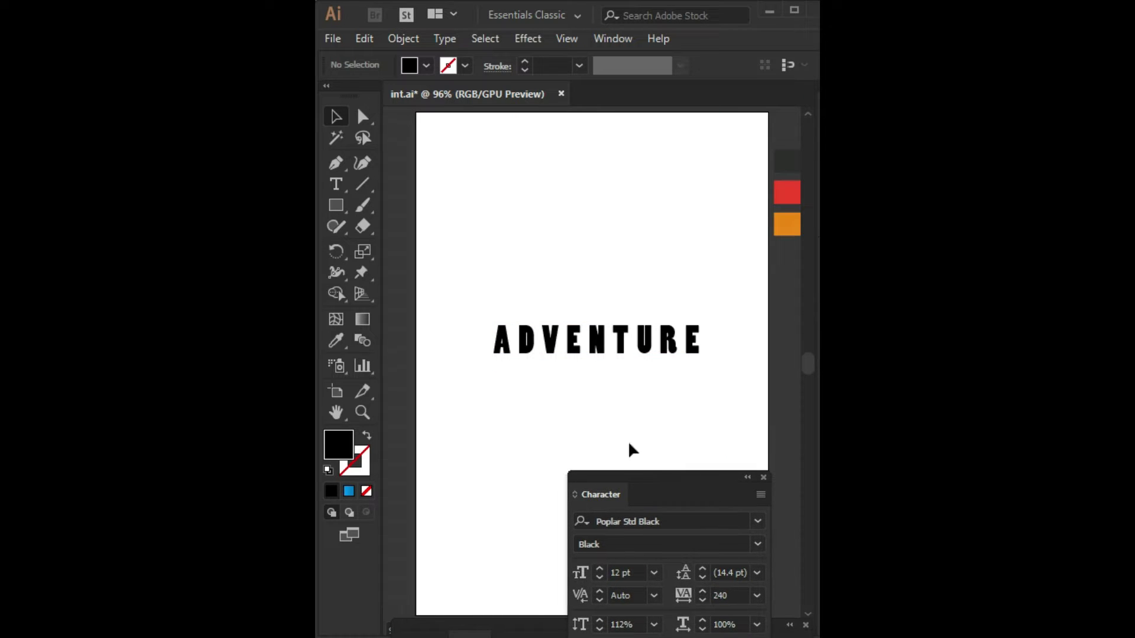
Type 'OutDoor Camping', enlarge it and place it under ADVENTURE.
{"action": "key", "text": "t"}
{"action": "left_click", "coordinate": [520, 387]}
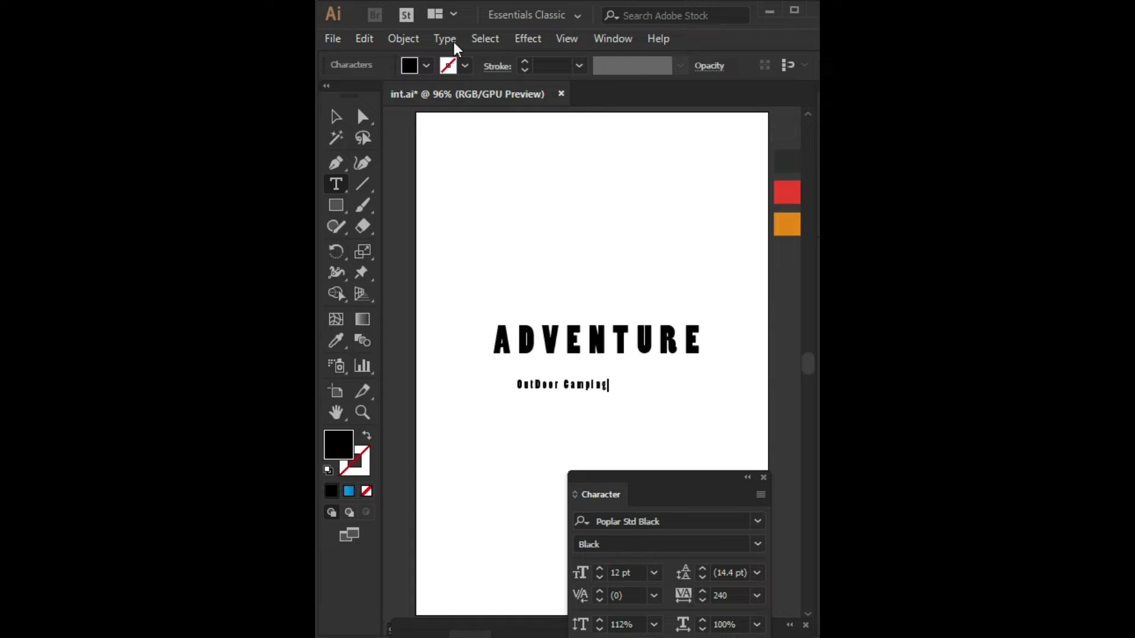
{"action": "key", "text": "Escape"}
{"action": "left_click_drag", "start_coordinate": [609, 390], "coordinate": [652, 398]}
{"action": "left_click_drag", "start_coordinate": [673, 477], "coordinate": [756, 126]}
Set OutDoor Camping's font to Rage Italic at about 21 pt.
{"action": "left_click", "coordinate": [745, 170]}
{"action": "key", "text": "Down"}
{"action": "key", "text": "Down"}
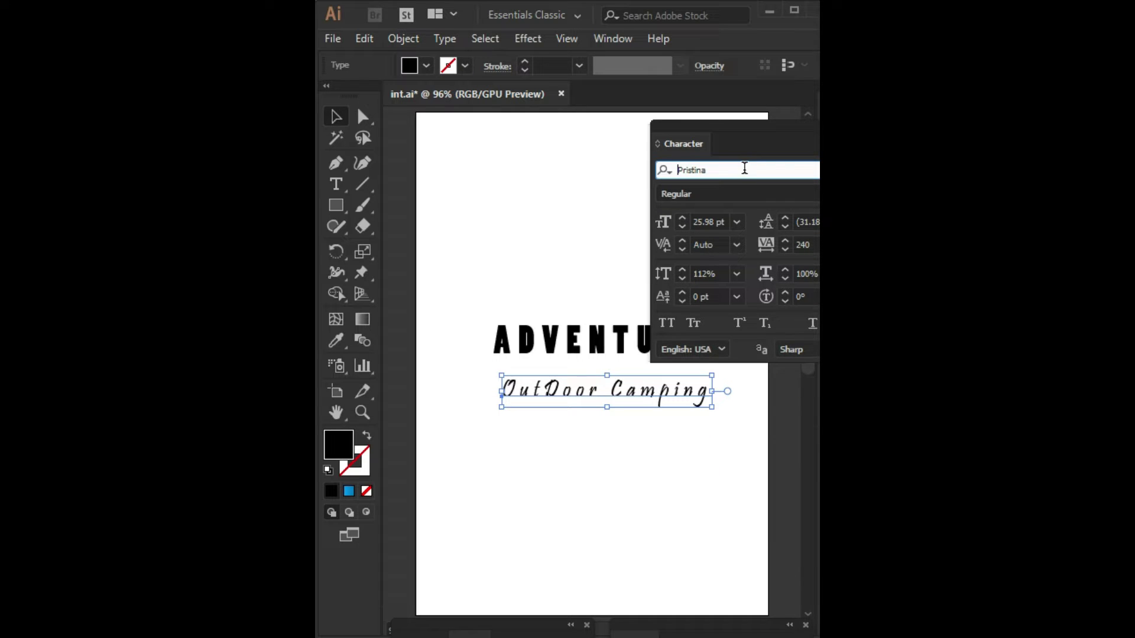
{"action": "key", "text": "Down"}
{"action": "left_click_drag", "start_coordinate": [746, 132], "coordinate": [720, 490]}
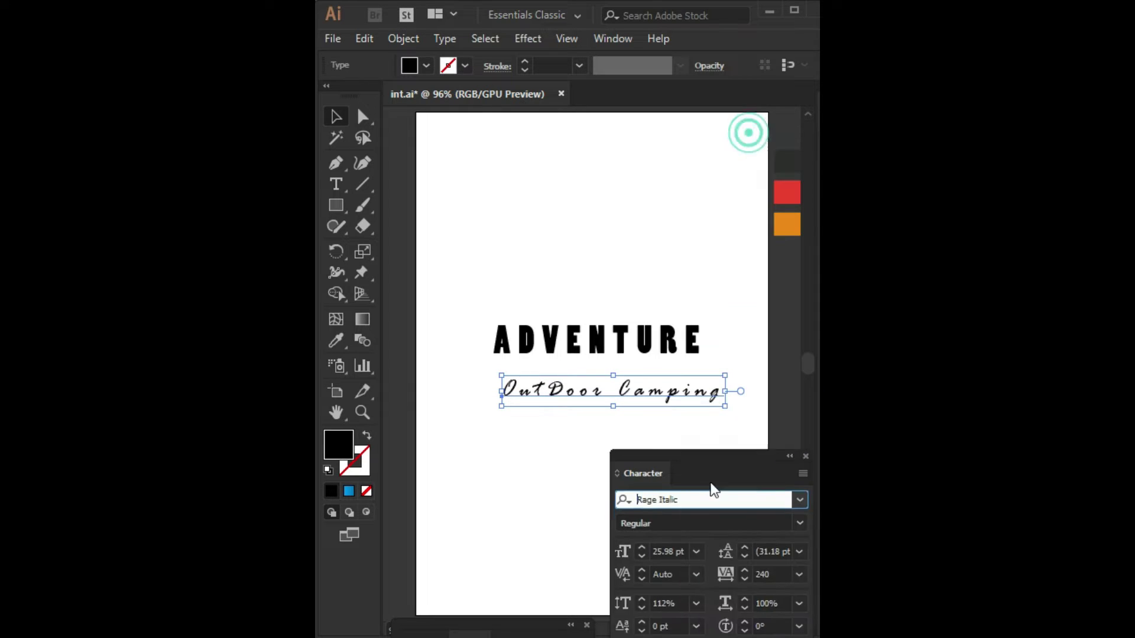
{"action": "left_click", "coordinate": [714, 410]}
{"action": "left_click_drag", "start_coordinate": [708, 406], "coordinate": [682, 366]}
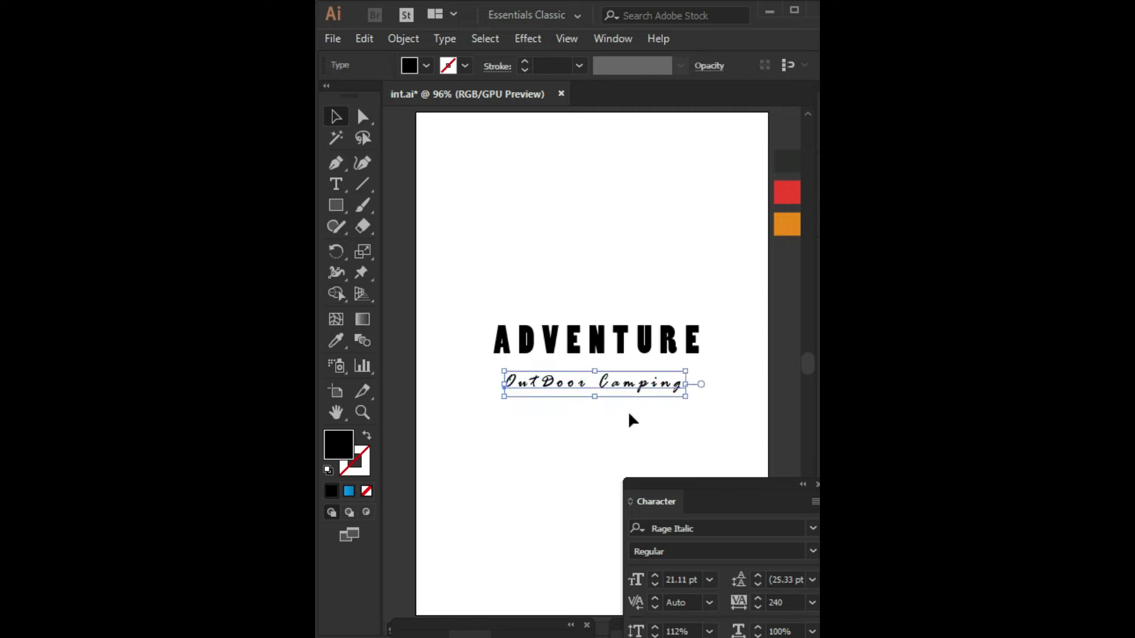
Give OutDoor Camping tracking 100, then enlarge ADVENTURE just above it.
{"action": "double_click", "coordinate": [785, 602]}
{"action": "type", "text": "100"}
{"action": "key", "text": "Return"}
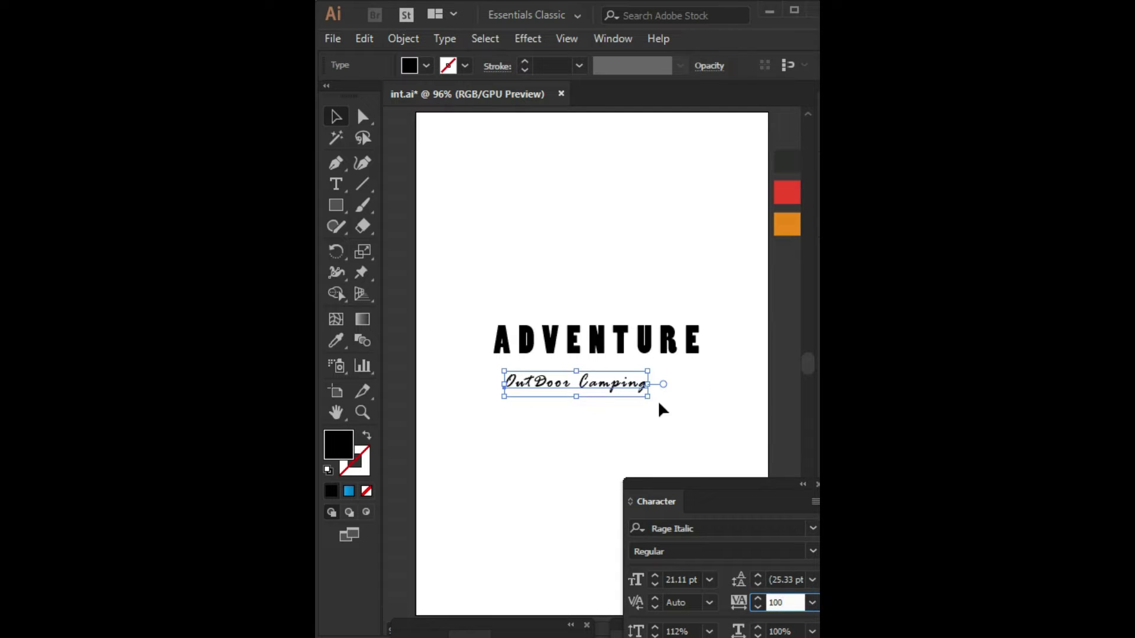
{"action": "mouse_move", "coordinate": [647, 396]}
{"action": "left_mouse_down"}
{"action": "mouse_move", "coordinate": [676, 409]}
{"action": "mouse_move", "coordinate": [653, 395]}
{"action": "left_mouse_up"}
{"action": "left_click", "coordinate": [590, 340]}
{"action": "mouse_move", "coordinate": [703, 359]}
{"action": "left_mouse_down"}
{"action": "mouse_move", "coordinate": [717, 363]}
{"action": "mouse_move", "coordinate": [653, 347]}
{"action": "left_mouse_up"}
{"action": "left_click", "coordinate": [637, 264]}
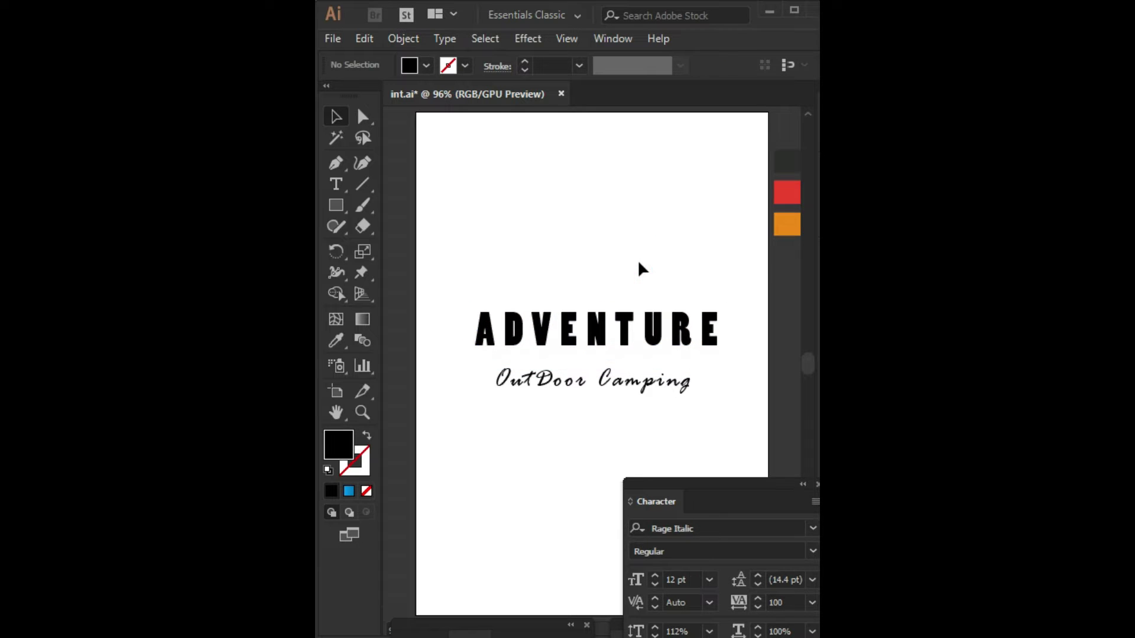
Draw a circle centred on the title text.
{"action": "left_click", "coordinate": [336, 183]}
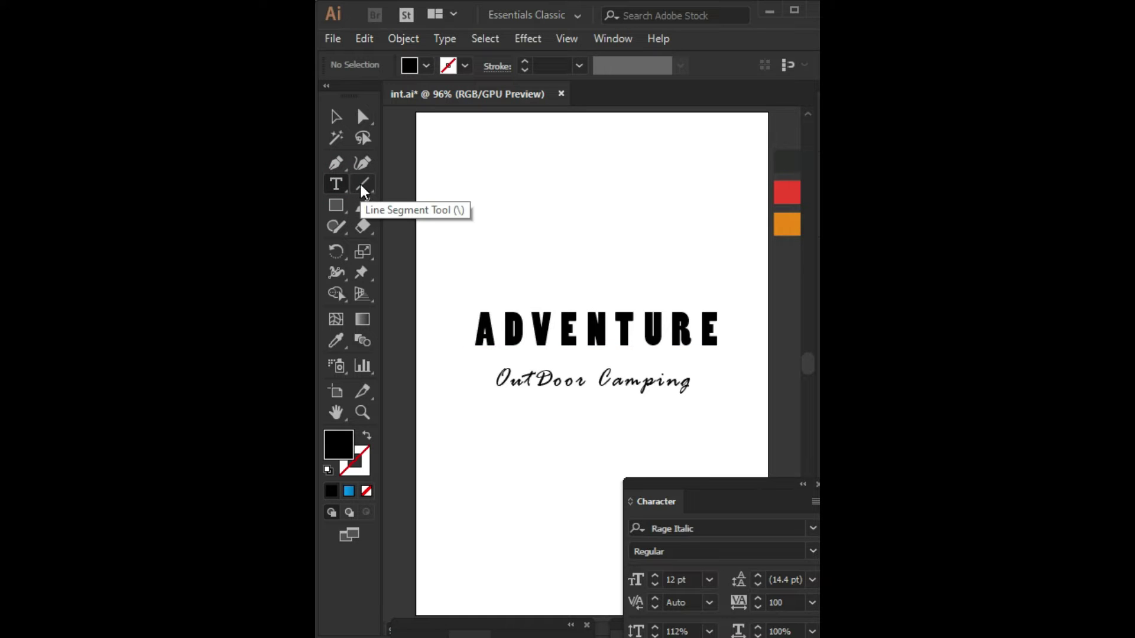
{"action": "left_click_drag", "start_coordinate": [336, 204], "coordinate": [414, 246]}
{"action": "left_click_drag", "start_coordinate": [698, 490], "coordinate": [679, 566]}
{"action": "mouse_move", "coordinate": [592, 350]}
{"action": "left_mouse_down"}
{"action": "mouse_move", "coordinate": [653, 462]}
{"action": "mouse_move", "coordinate": [637, 453]}
{"action": "left_mouse_up"}
{"action": "key", "text": "alt+space"}
{"action": "key", "text": "Escape"}
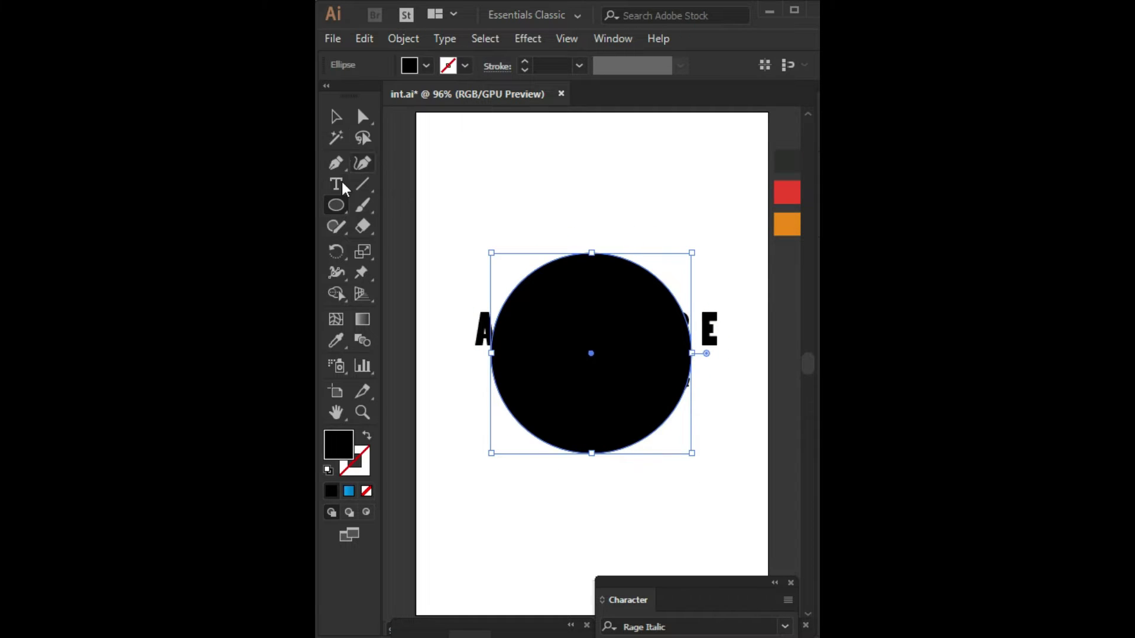
Put type on the circle path, flipped and centred via Type on a Path Options.
{"action": "left_click_drag", "start_coordinate": [338, 181], "coordinate": [437, 226]}
{"action": "left_click", "coordinate": [499, 408]}
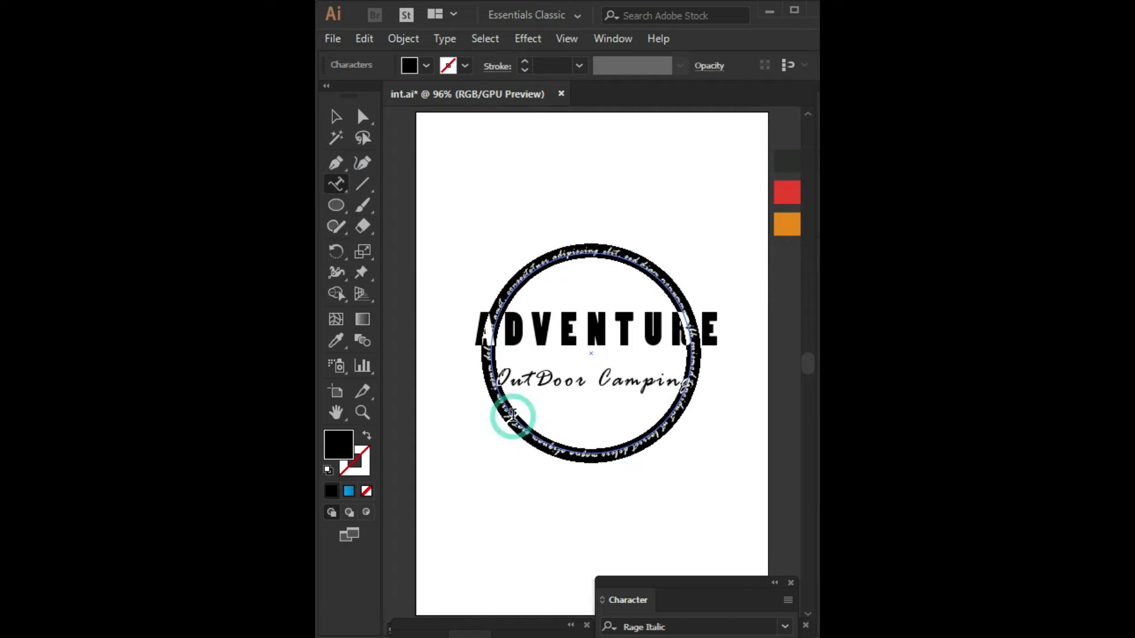
{"action": "key", "text": "BackSpace"}
{"action": "type", "text": "IS OUT THERE"}
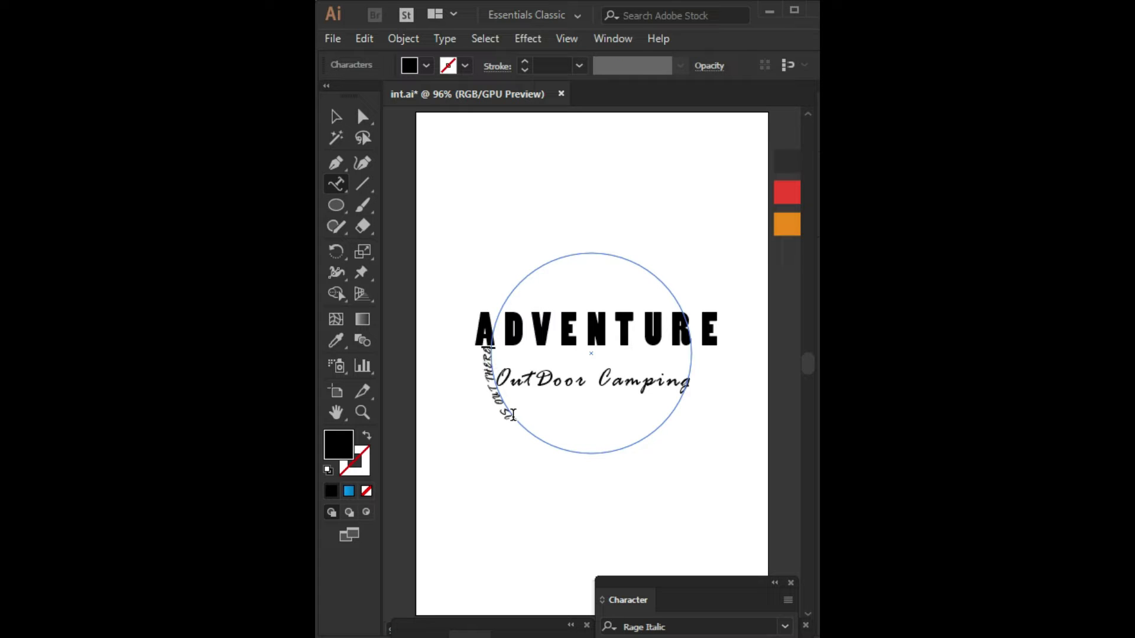
{"action": "left_click", "coordinate": [335, 117]}
{"action": "double_click", "coordinate": [336, 184]}
{"action": "mouse_move", "coordinate": [641, 303]}
{"action": "left_mouse_down"}
{"action": "mouse_move", "coordinate": [577, 250]}
{"action": "mouse_move", "coordinate": [566, 142]}
{"action": "left_mouse_up"}
{"action": "left_click", "coordinate": [685, 182]}
{"action": "left_click", "coordinate": [657, 207]}
{"action": "left_click", "coordinate": [636, 264]}
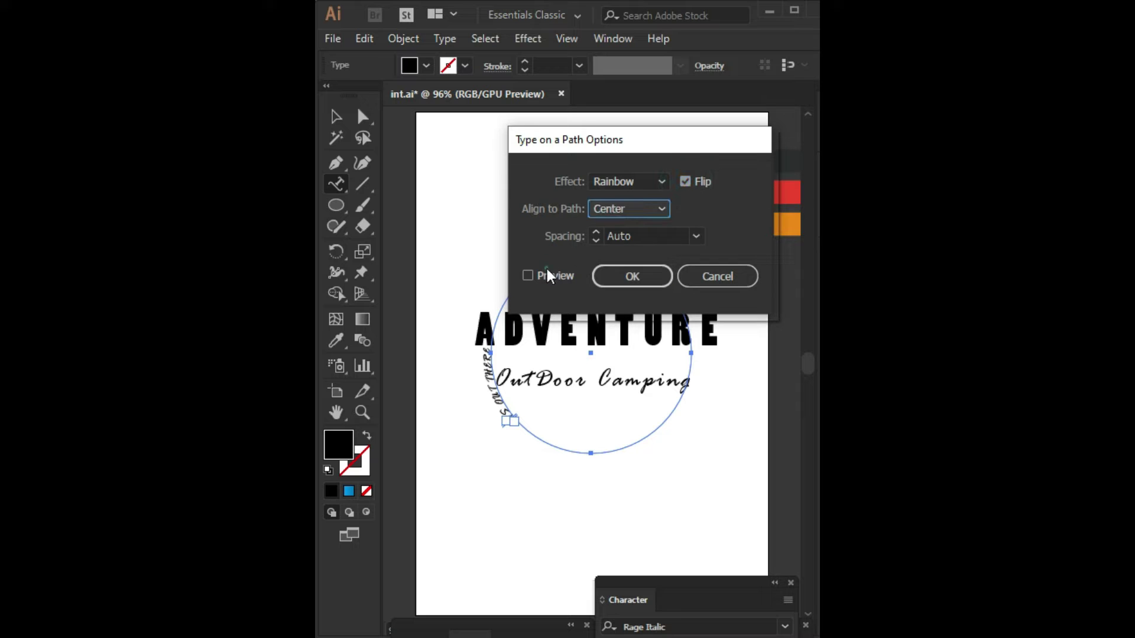
{"action": "left_click", "coordinate": [527, 275]}
{"action": "left_click", "coordinate": [632, 276]}
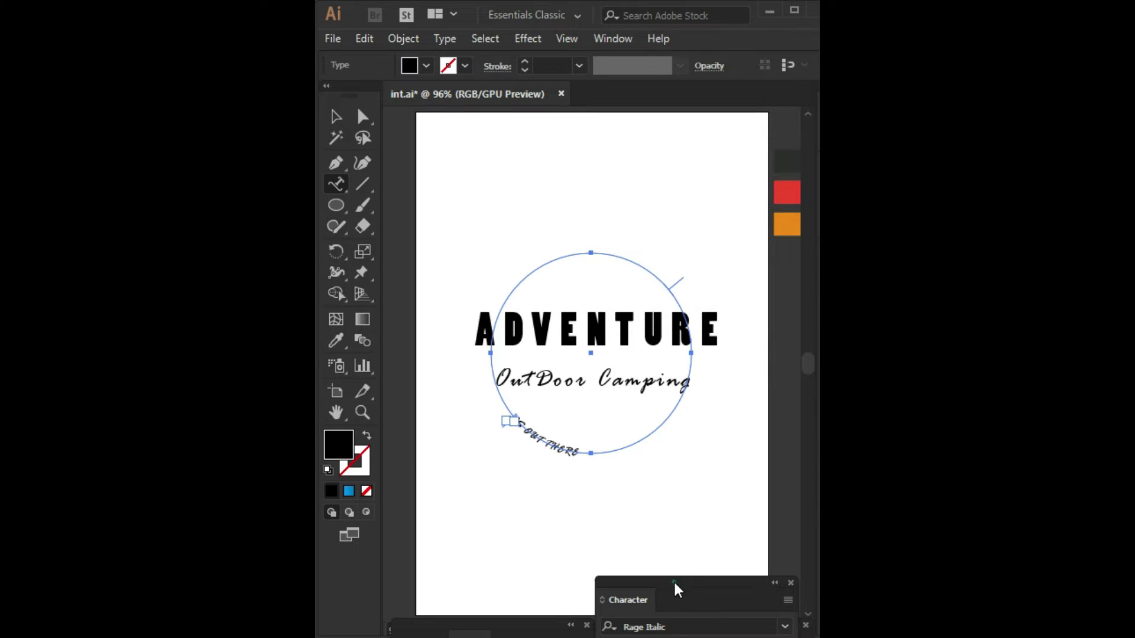
Set the path text font to Rockwell and rotate the path text group.
{"action": "left_click_drag", "start_coordinate": [673, 588], "coordinate": [725, 253]}
{"action": "left_click", "coordinate": [725, 253]}
{"action": "type", "text": "Rockwell"}
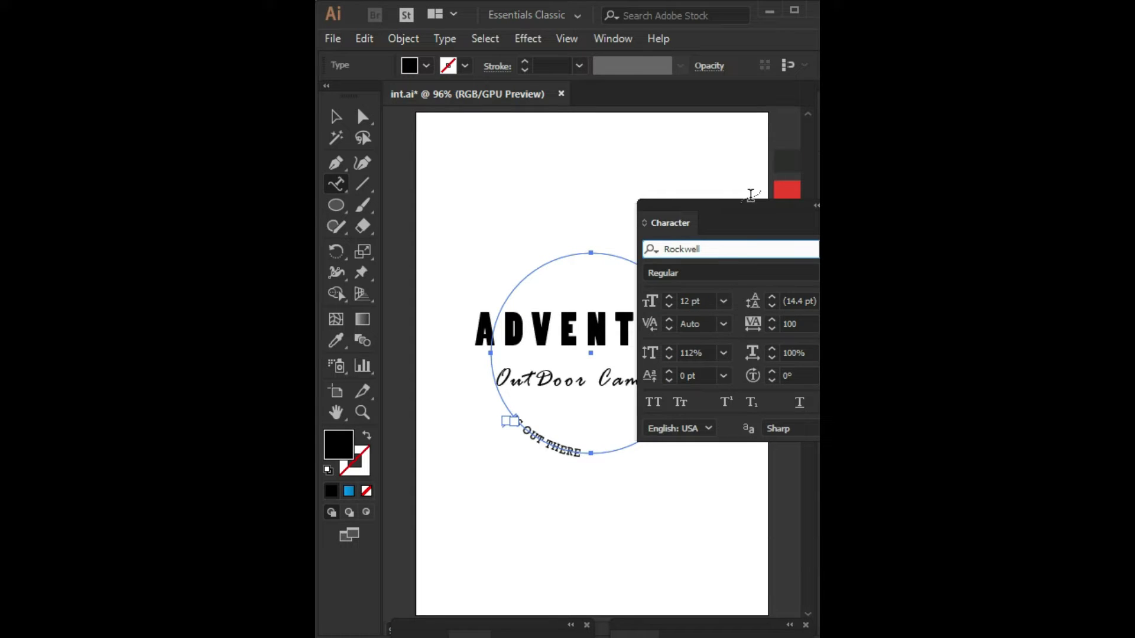
{"action": "left_click_drag", "start_coordinate": [751, 201], "coordinate": [723, 487]}
{"action": "left_click", "coordinate": [335, 116]}
{"action": "mouse_move", "coordinate": [697, 244]}
{"action": "left_mouse_down"}
{"action": "mouse_move", "coordinate": [620, 200]}
{"action": "mouse_move", "coordinate": [646, 203]}
{"action": "left_mouse_up"}
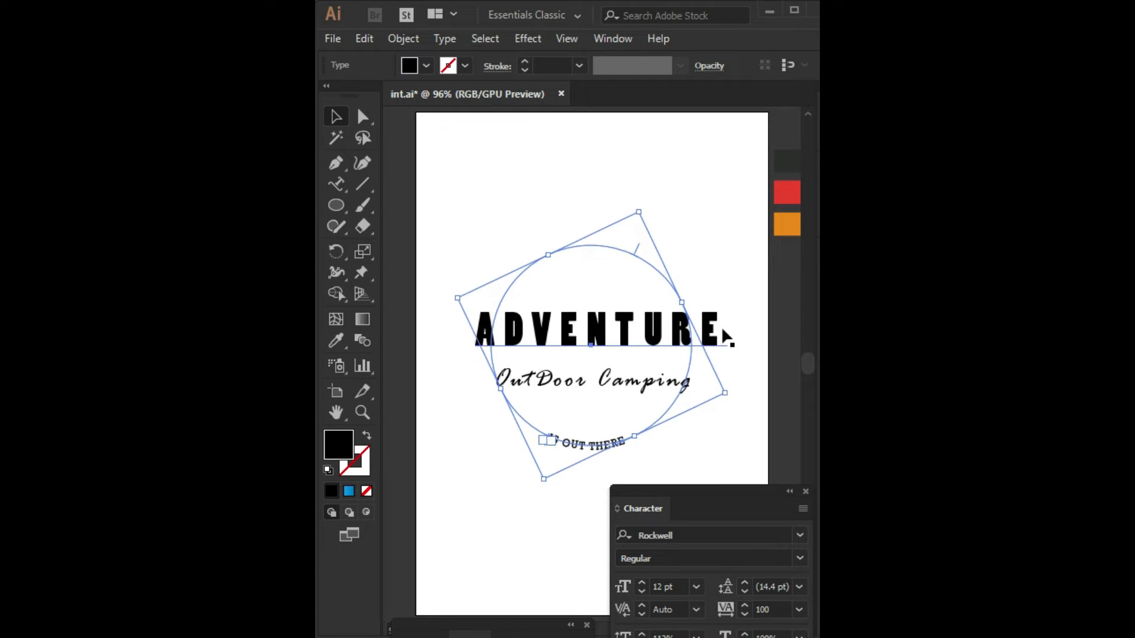
Give the curved text 10 pt size and widen its tracking to 630.
{"action": "left_click", "coordinate": [768, 609]}
{"action": "type", "text": "120"}
{"action": "key", "text": "Return"}
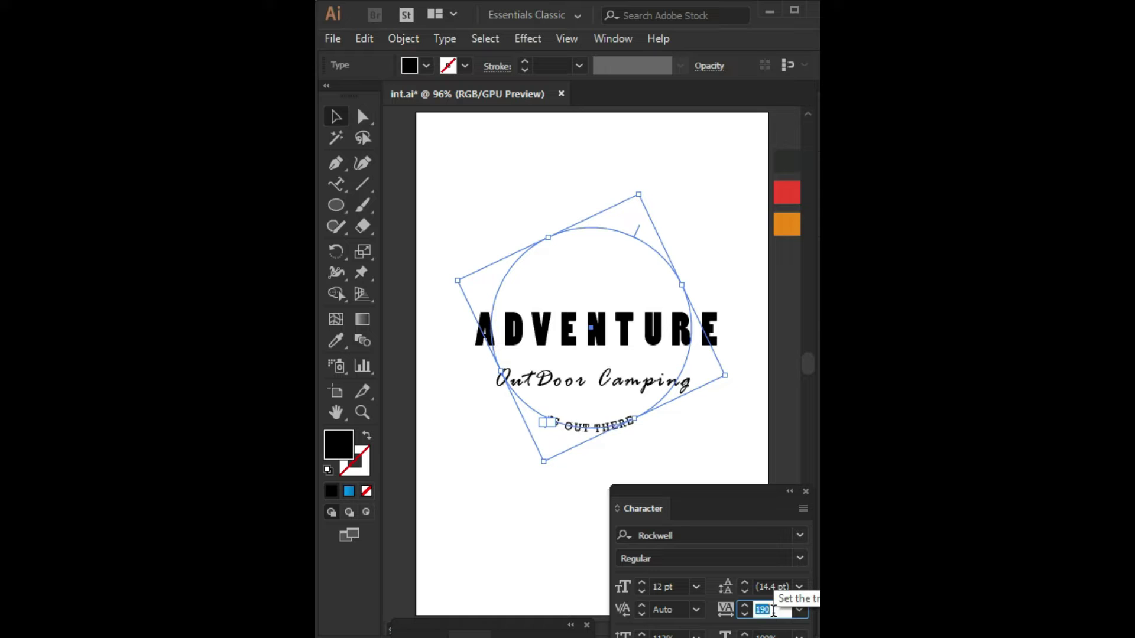
{"action": "scroll", "coordinate": [772, 610], "scroll_direction": "up", "scroll_amount": 12}
{"action": "left_click", "coordinate": [662, 586]}
{"action": "scroll", "coordinate": [661, 586], "scroll_direction": "down", "scroll_amount": 2}
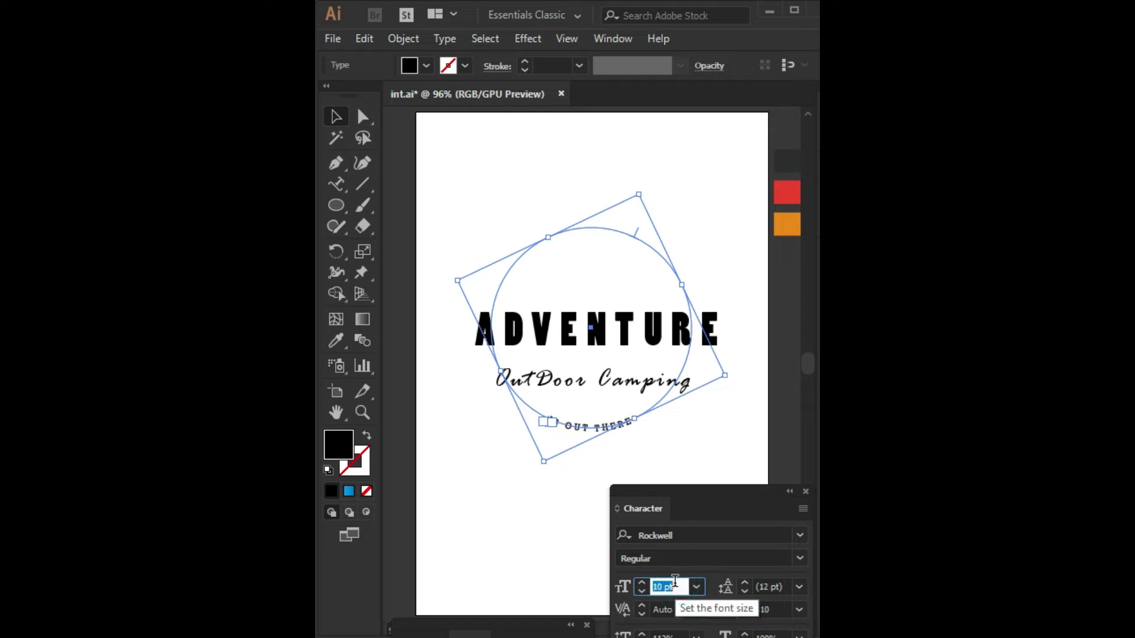
{"action": "left_click", "coordinate": [768, 610]}
{"action": "scroll", "coordinate": [783, 611], "scroll_direction": "up", "scroll_amount": 1}
{"action": "scroll", "coordinate": [783, 610], "scroll_direction": "up", "scroll_amount": 8}
{"action": "scroll", "coordinate": [783, 610], "scroll_direction": "up", "scroll_amount": 8}
{"action": "scroll", "coordinate": [783, 610], "scroll_direction": "up", "scroll_amount": 9}
Try rotating the curved IS OUT THERE text about 13°, then undo it.
{"action": "left_click", "coordinate": [699, 420]}
{"action": "left_click", "coordinate": [650, 409]}
{"action": "left_click_drag", "start_coordinate": [689, 232], "coordinate": [673, 206]}
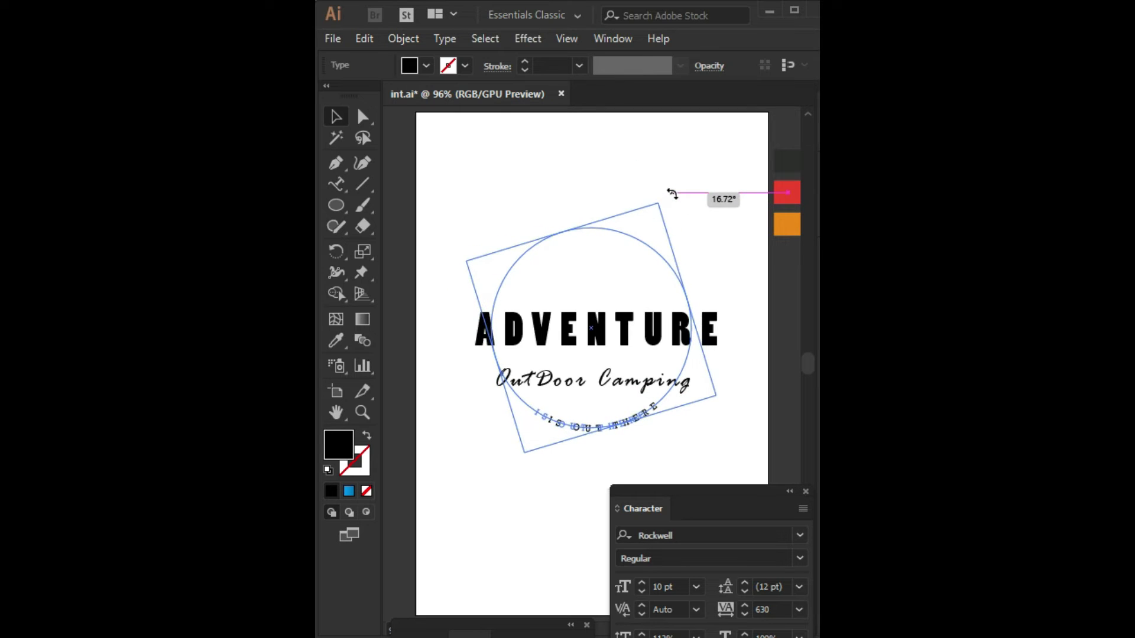
{"action": "key", "text": "ctrl+z"}
{"action": "left_click_drag", "start_coordinate": [345, 179], "coordinate": [381, 187]}
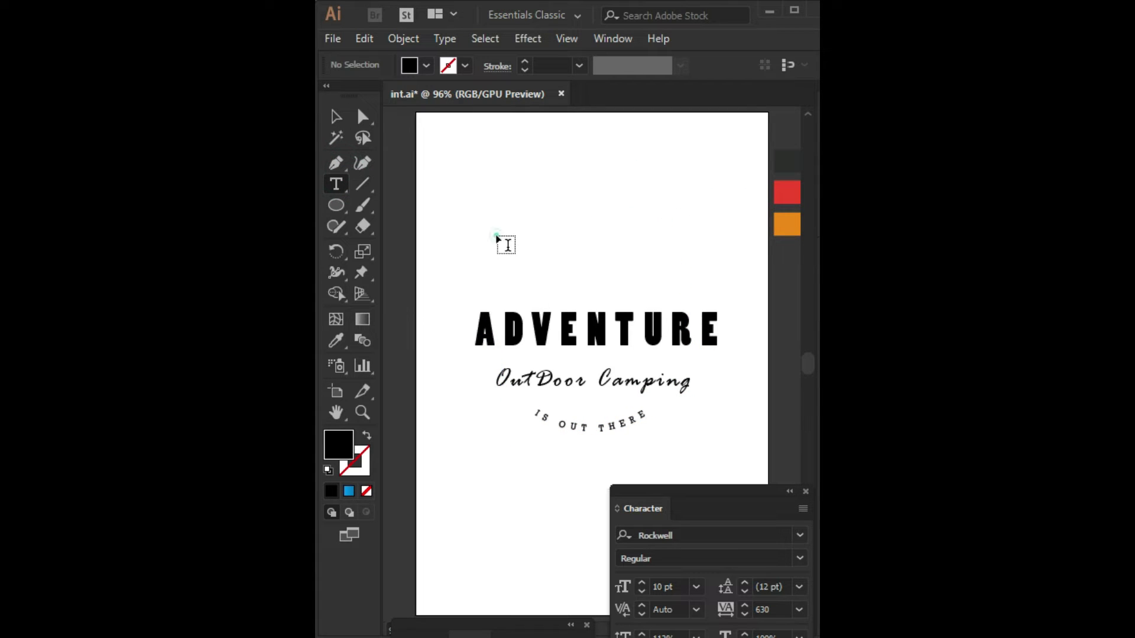
Type ESTD at 14 pt and move it down toward ADVENTURE.
{"action": "left_click", "coordinate": [497, 235]}
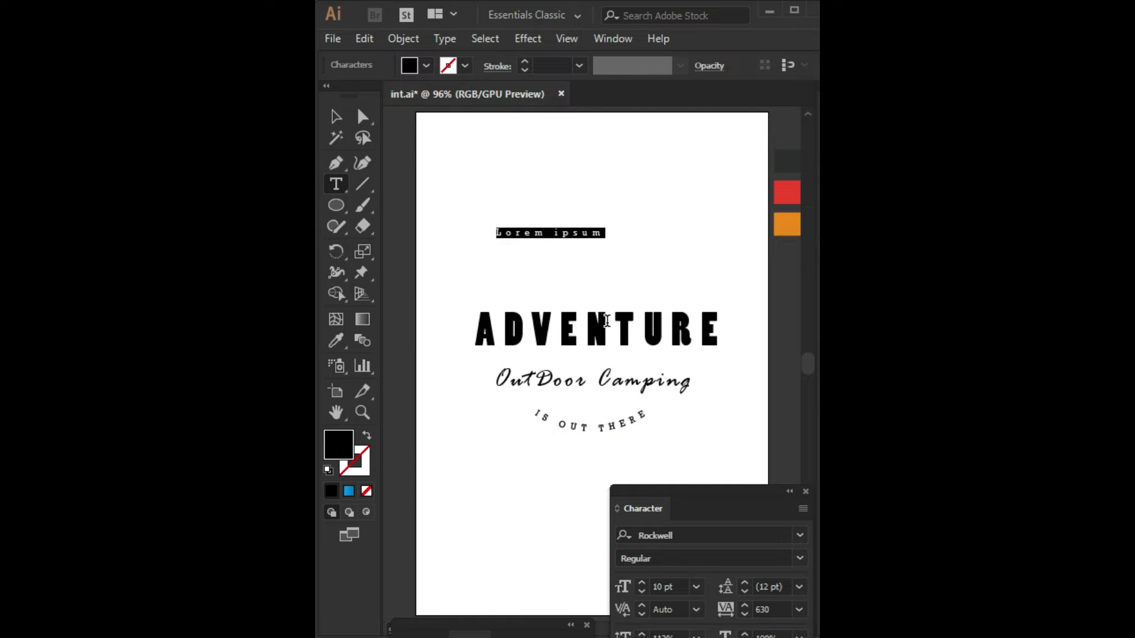
{"action": "type", "text": "ESTD"}
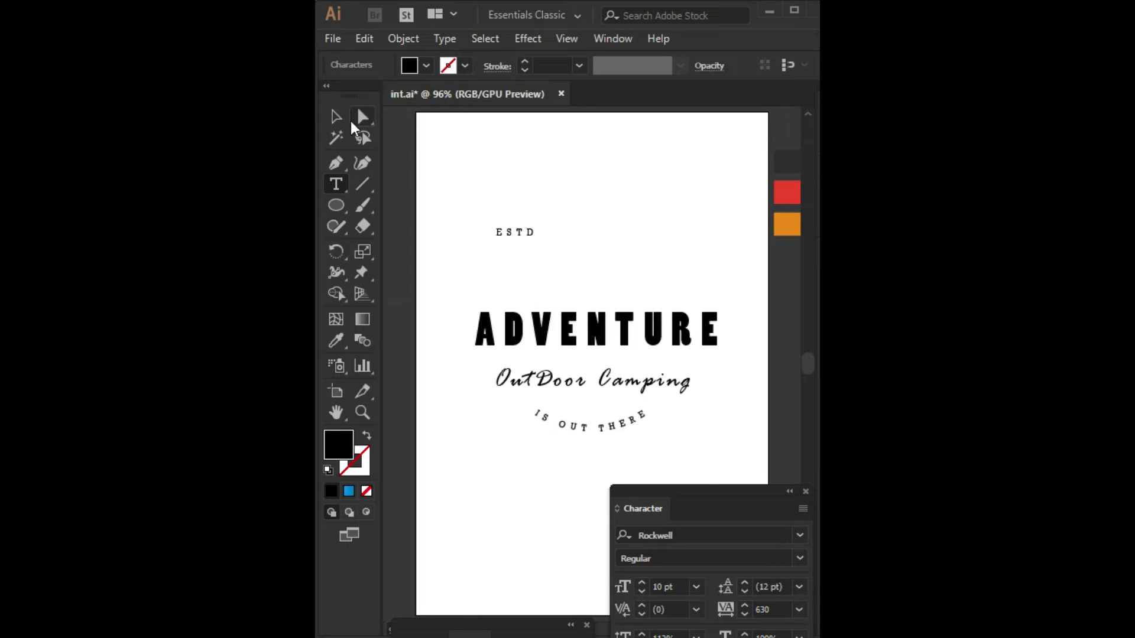
{"action": "left_click", "coordinate": [335, 117]}
{"action": "left_click", "coordinate": [671, 585]}
{"action": "key", "text": "Up"}
{"action": "key", "text": "Up"}
{"action": "key", "text": "Up"}
{"action": "key", "text": "Up"}
{"action": "key", "text": "Up"}
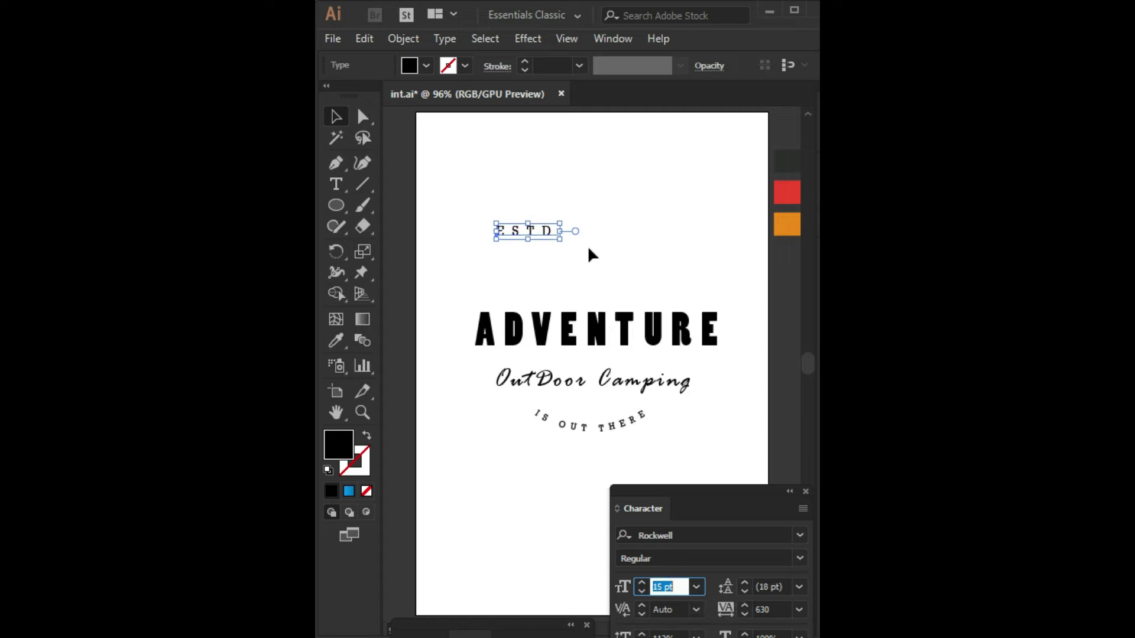
{"action": "key", "text": "Down"}
{"action": "left_click", "coordinate": [584, 194]}
{"action": "left_click_drag", "start_coordinate": [529, 228], "coordinate": [540, 262]}
Enlarge ADVENTURE to about 53 pt and nudge ESTD just above it.
{"action": "left_click", "coordinate": [599, 333]}
{"action": "left_click_drag", "start_coordinate": [728, 360], "coordinate": [743, 363]}
{"action": "left_click", "coordinate": [641, 237]}
{"action": "left_click", "coordinate": [536, 264]}
{"action": "key", "text": "shift+Down"}
{"action": "key", "text": "shift+Down"}
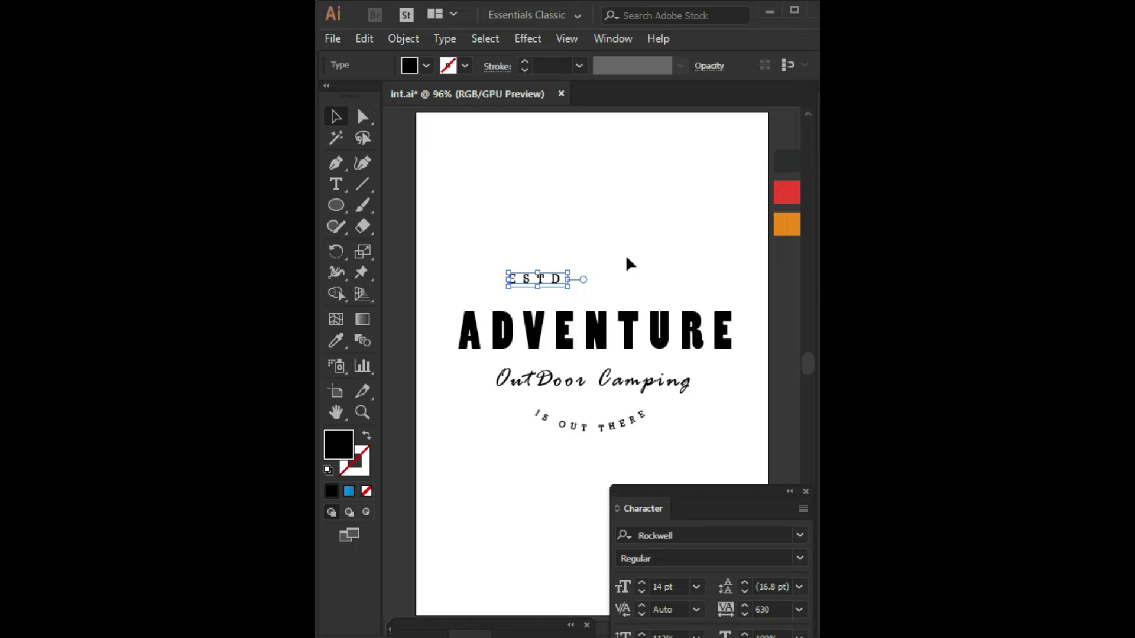
{"action": "left_click", "coordinate": [676, 219]}
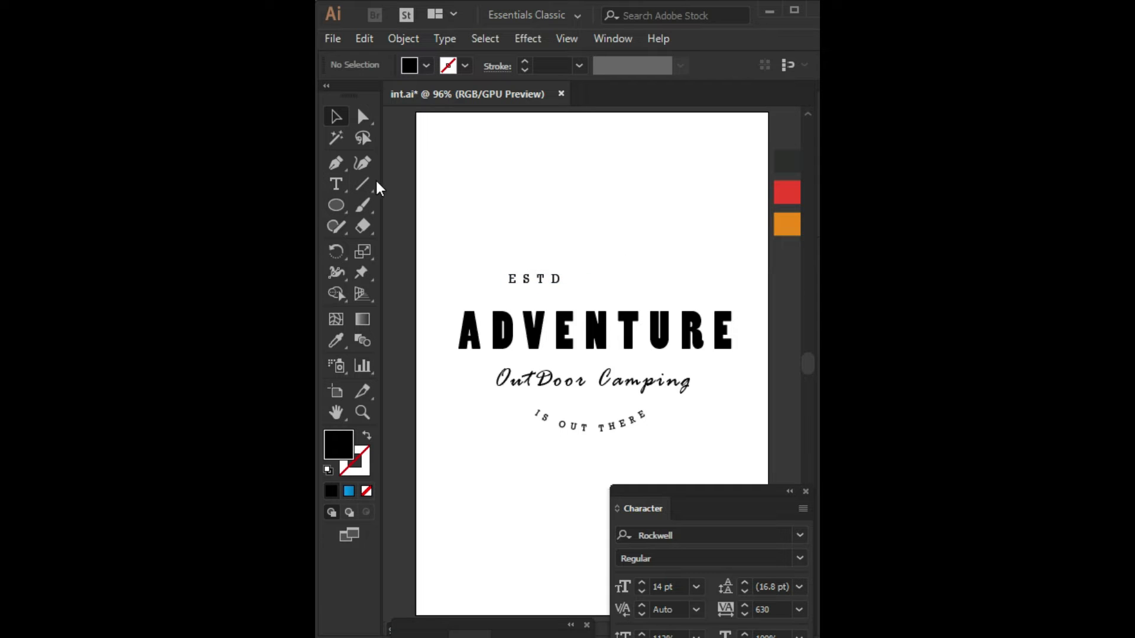
Alt-drag a copy of ESTD to the right and retype it as 1990.
{"action": "left_click_drag", "start_coordinate": [535, 280], "coordinate": [634, 280]}
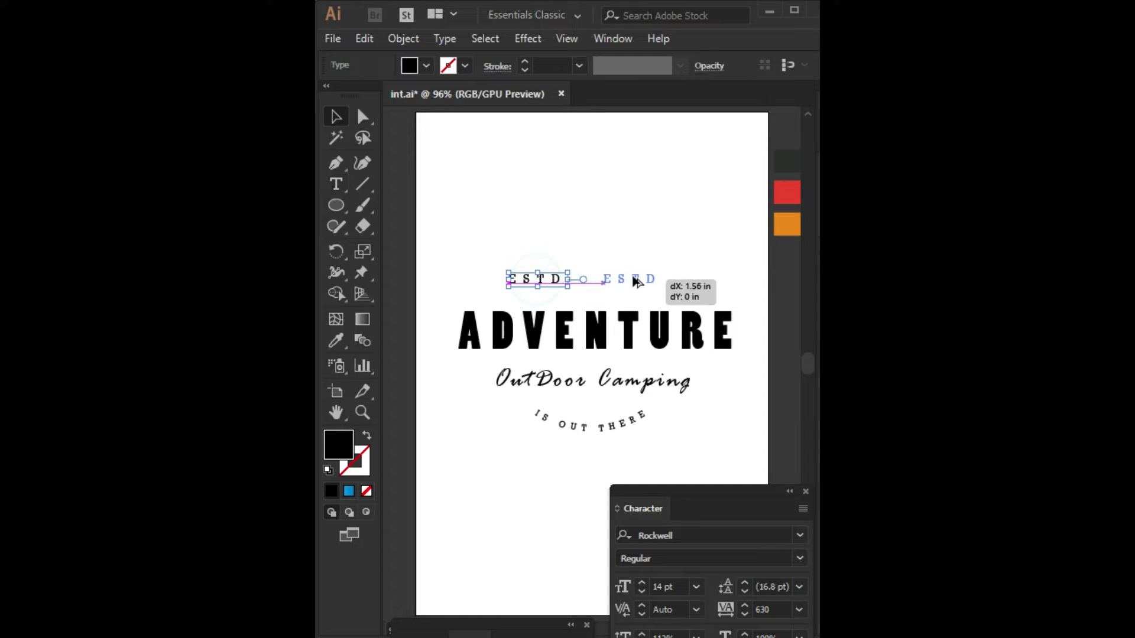
{"action": "double_click", "coordinate": [637, 279]}
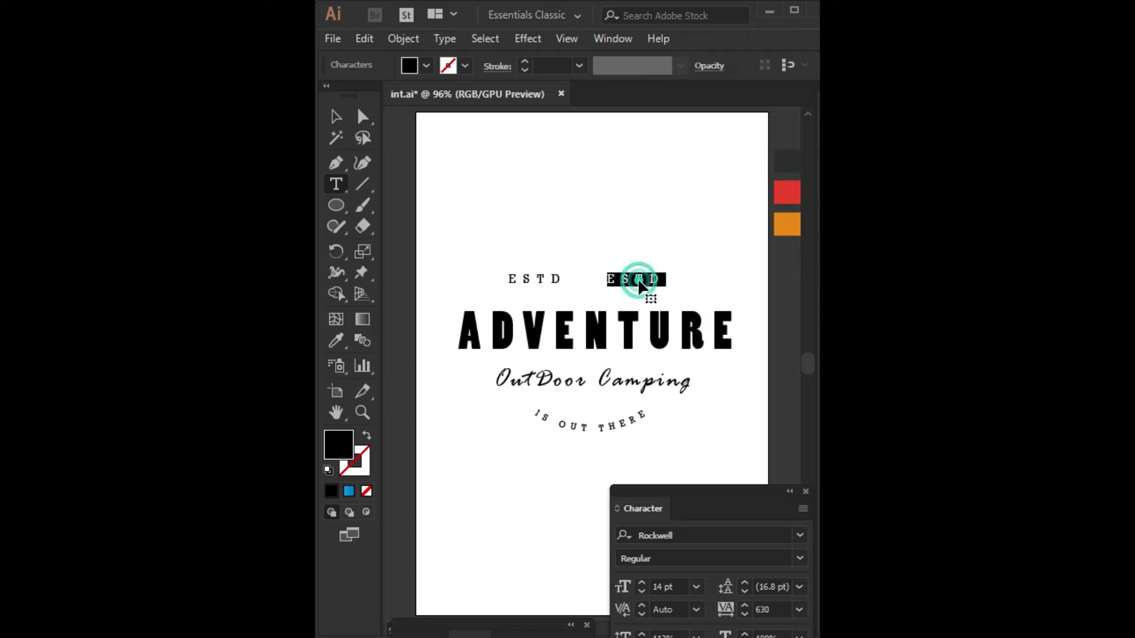
{"action": "type", "text": "19"}
{"action": "key", "text": "BackSpace"}
{"action": "key", "text": "BackSpace"}
{"action": "type", "text": "90"}
{"action": "left_click", "coordinate": [334, 118]}
{"action": "left_click", "coordinate": [598, 208]}
Draw a small black rectangle above the ESTD line.
{"action": "left_click", "coordinate": [437, 206]}
{"action": "left_click_drag", "start_coordinate": [579, 185], "coordinate": [627, 242]}
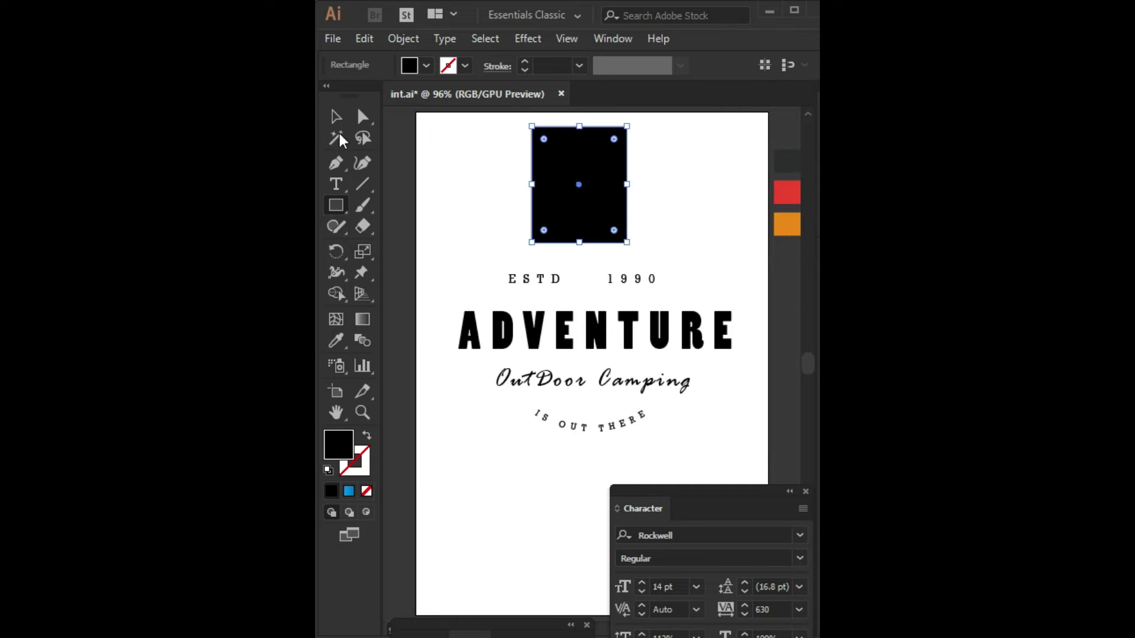
{"action": "left_click", "coordinate": [335, 116]}
{"action": "left_click_drag", "start_coordinate": [626, 127], "coordinate": [615, 150]}
{"action": "left_click", "coordinate": [637, 155]}
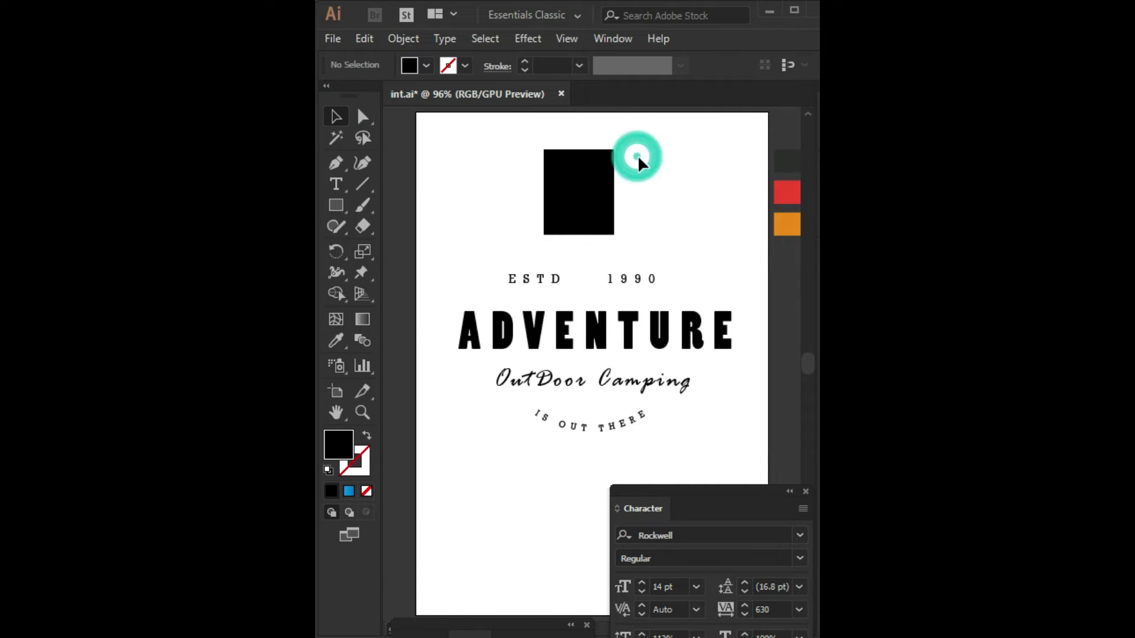
{"action": "left_click", "coordinate": [336, 117]}
Add a bottom-middle anchor and pull it down into a point.
{"action": "left_click", "coordinate": [549, 172]}
{"action": "left_click", "coordinate": [336, 162]}
{"action": "left_click", "coordinate": [578, 234]}
{"action": "left_click", "coordinate": [363, 117]}
{"action": "left_click_drag", "start_coordinate": [579, 235], "coordinate": [579, 250]}
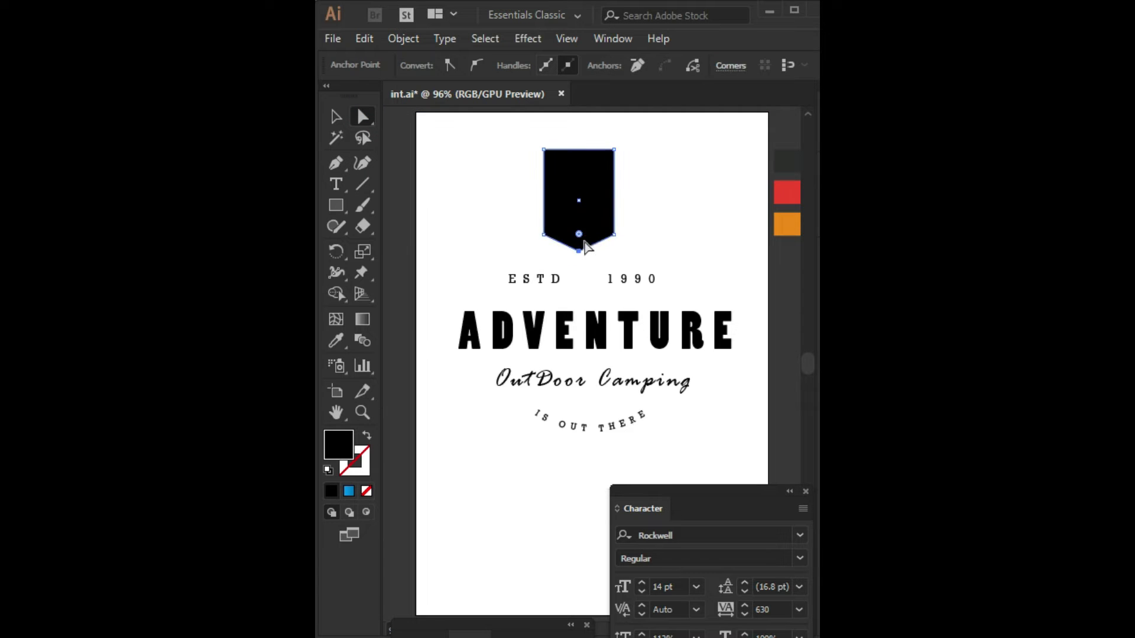
Add a top-middle anchor and pull it down into a V notch.
{"action": "left_click", "coordinate": [335, 162]}
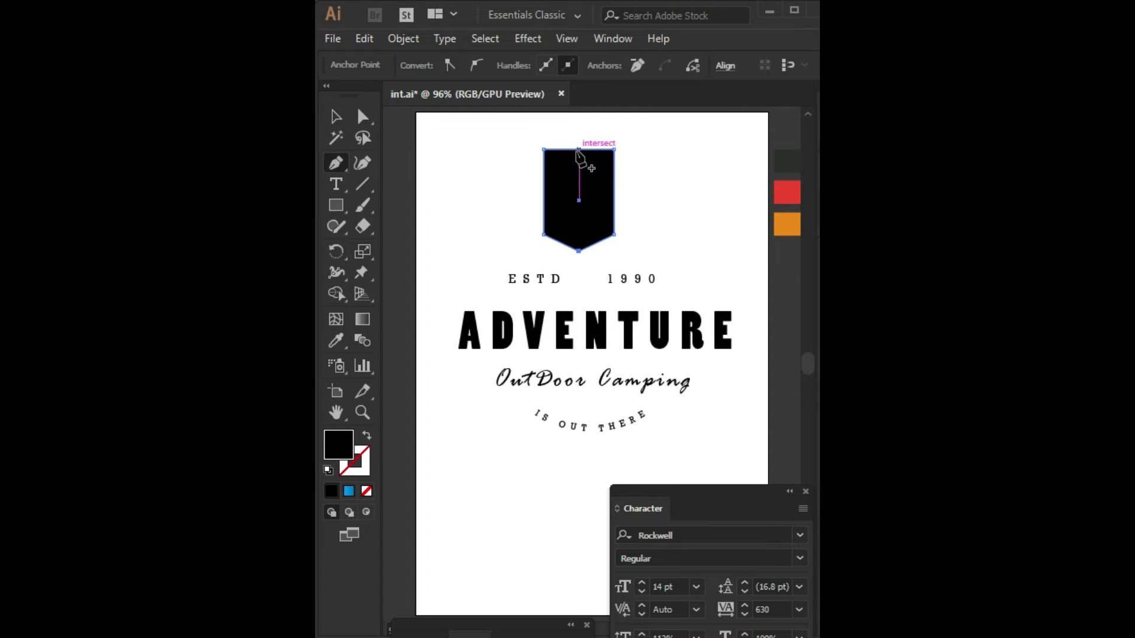
{"action": "left_click", "coordinate": [578, 149]}
{"action": "left_click", "coordinate": [363, 116]}
{"action": "left_click_drag", "start_coordinate": [579, 150], "coordinate": [578, 158]}
{"action": "left_click", "coordinate": [336, 117]}
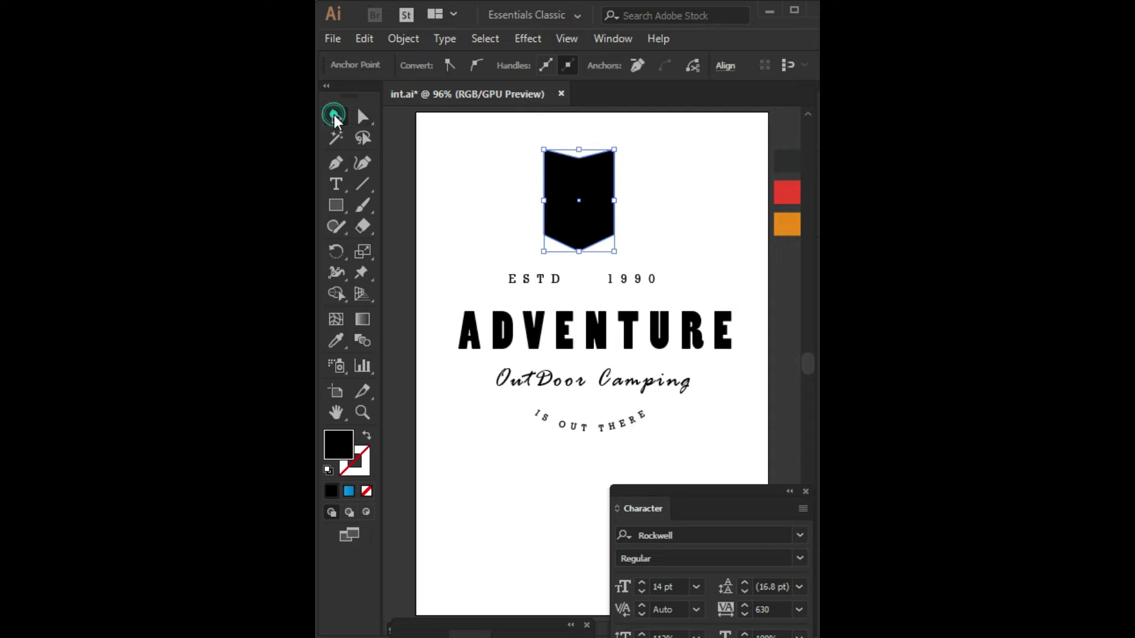
Shrink the banner to about half size and move it between ESTD and 1990.
{"action": "left_click", "coordinate": [608, 178]}
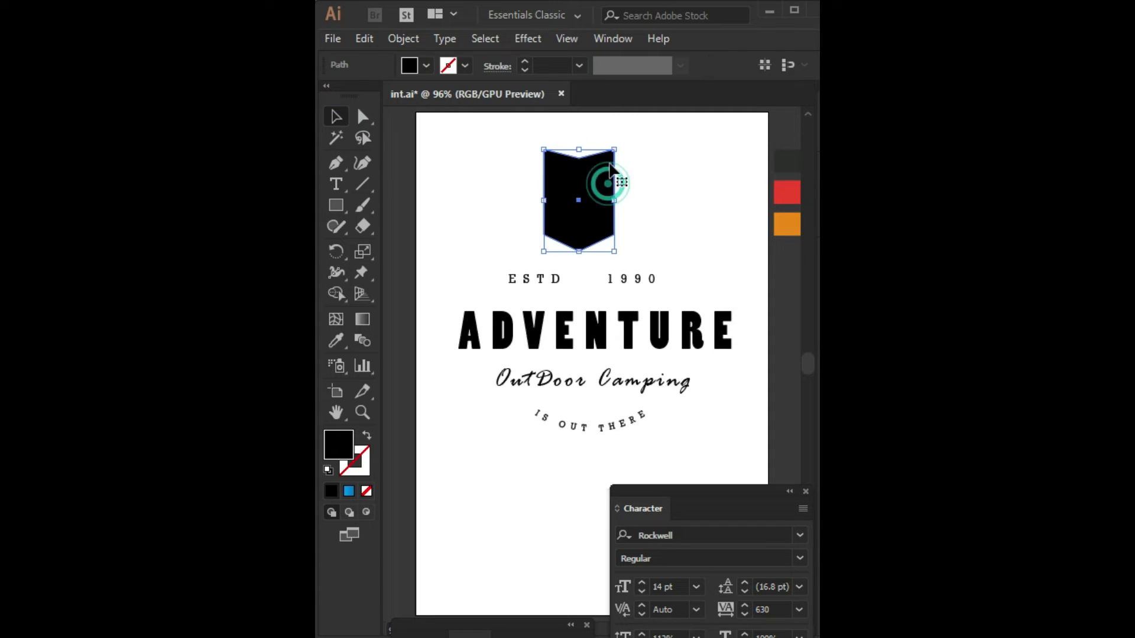
{"action": "left_click_drag", "start_coordinate": [614, 150], "coordinate": [579, 200]}
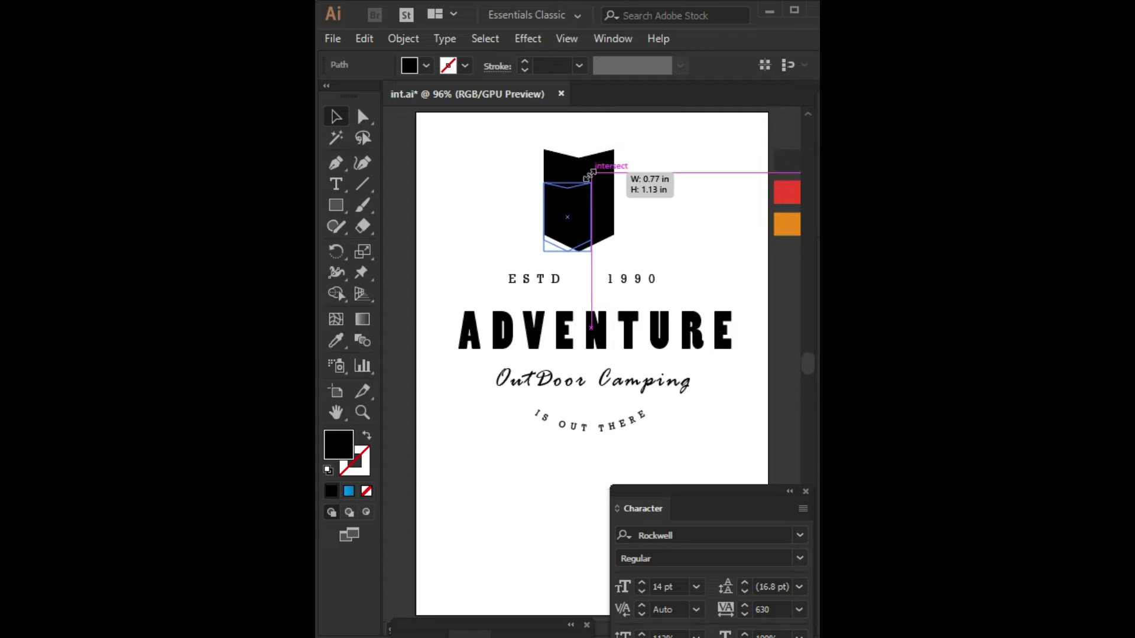
{"action": "left_click", "coordinate": [583, 233]}
{"action": "left_click_drag", "start_coordinate": [557, 224], "coordinate": [578, 261]}
{"action": "left_click", "coordinate": [646, 232]}
Reposition the ESTD and 1990 labels level with the banner.
{"action": "left_click", "coordinate": [641, 279]}
{"action": "left_click", "coordinate": [622, 331]}
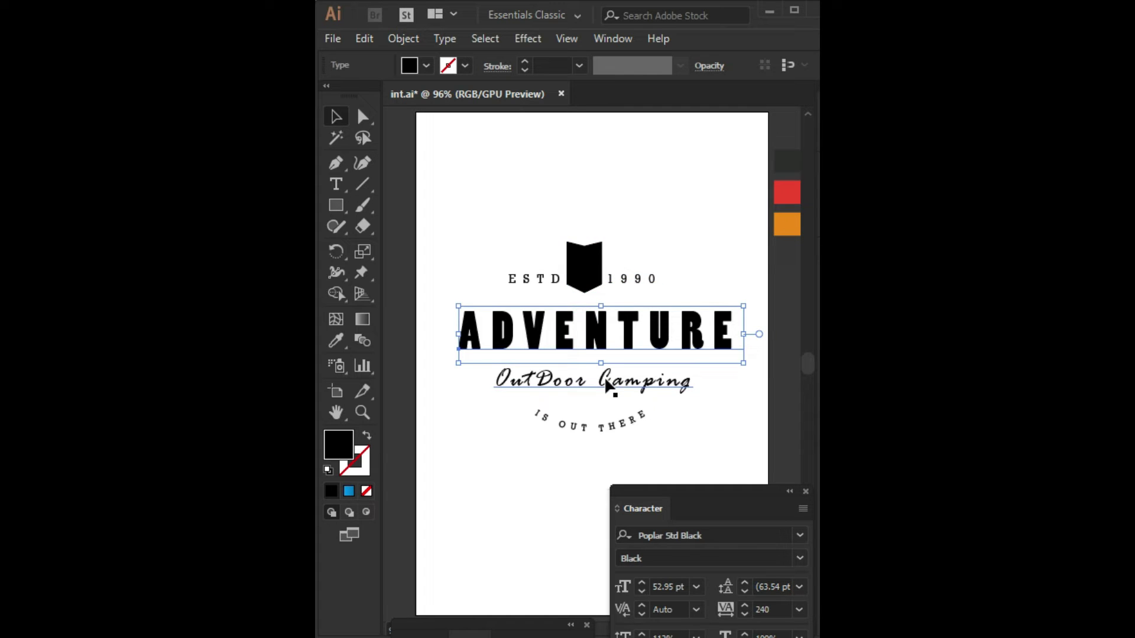
{"action": "left_click", "coordinate": [604, 384]}
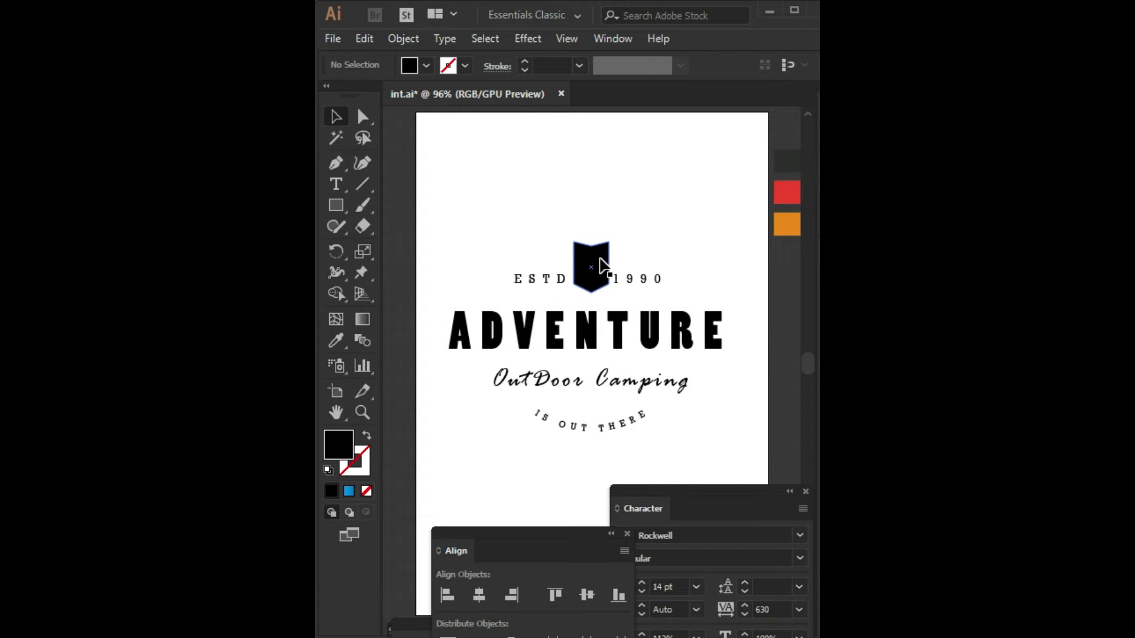
{"action": "left_click", "coordinate": [644, 275], "text": "shift"}
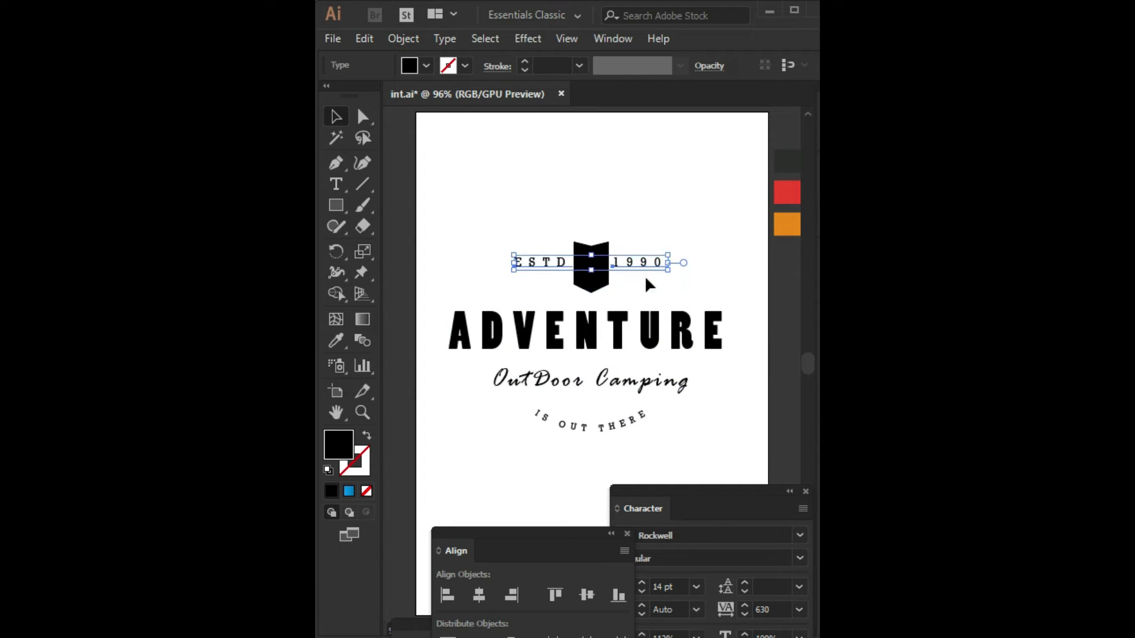
{"action": "key", "text": "ctrl+z"}
{"action": "left_click", "coordinate": [641, 291]}
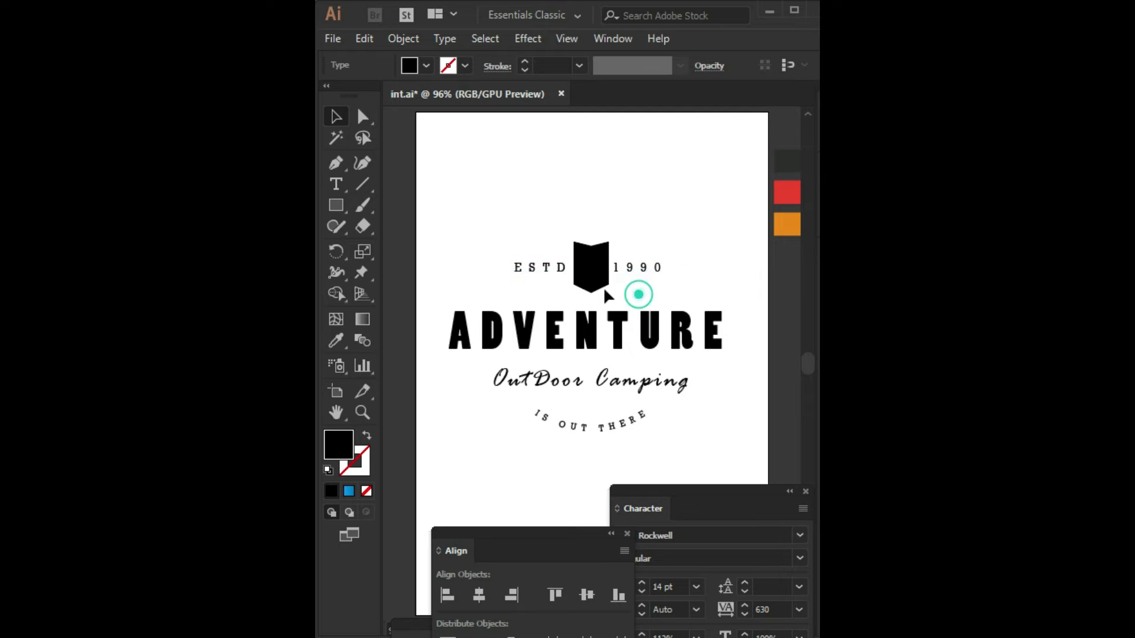
Even the spacing: ESTD further left, banner slightly left, 1990 slightly right.
{"action": "left_click_drag", "start_coordinate": [549, 269], "coordinate": [531, 269]}
{"action": "left_click", "coordinate": [588, 266]}
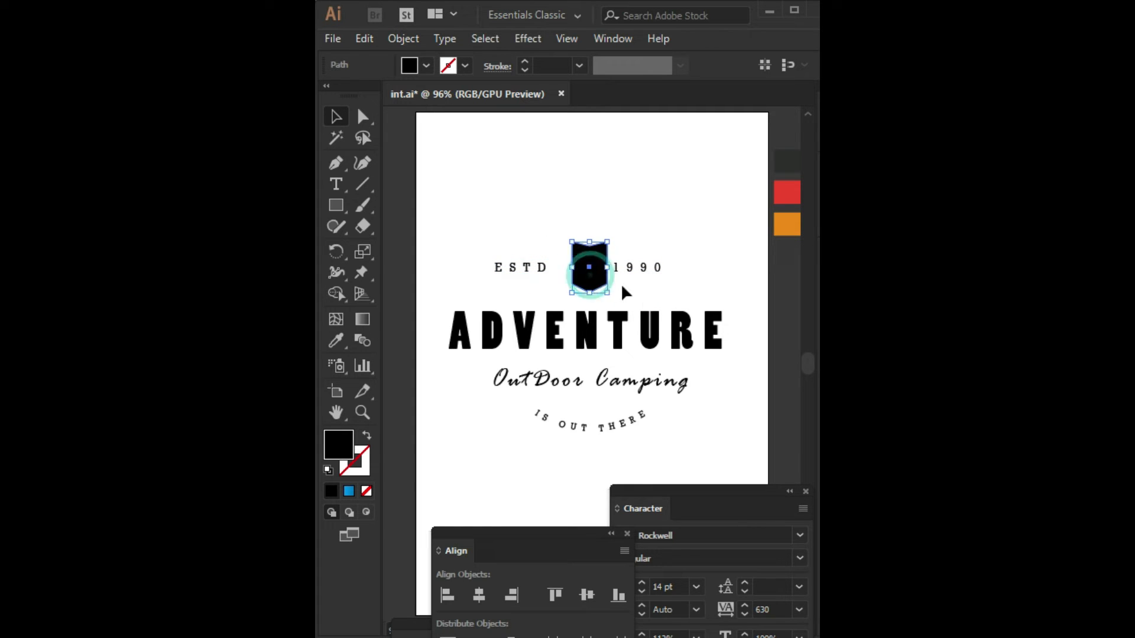
{"action": "key", "text": "shift+Left"}
{"action": "left_click", "coordinate": [637, 265]}
{"action": "key", "text": "shift+Right"}
{"action": "left_click", "coordinate": [582, 286]}
{"action": "left_click", "coordinate": [639, 222]}
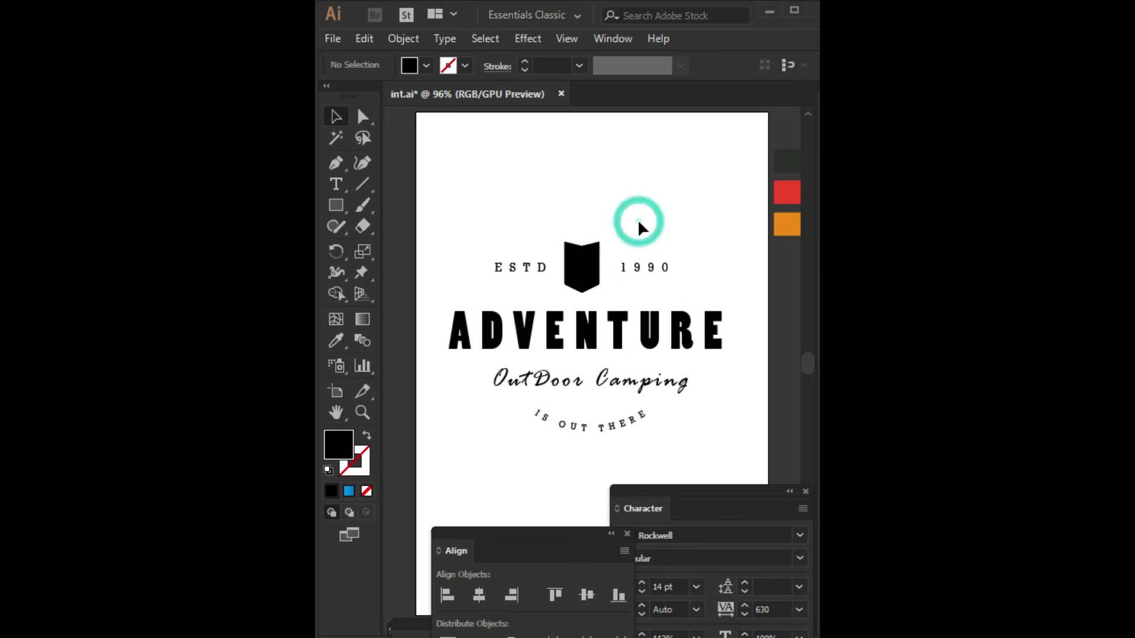
Draw a small white star and move it onto the banner.
{"action": "left_click_drag", "start_coordinate": [335, 205], "coordinate": [402, 289]}
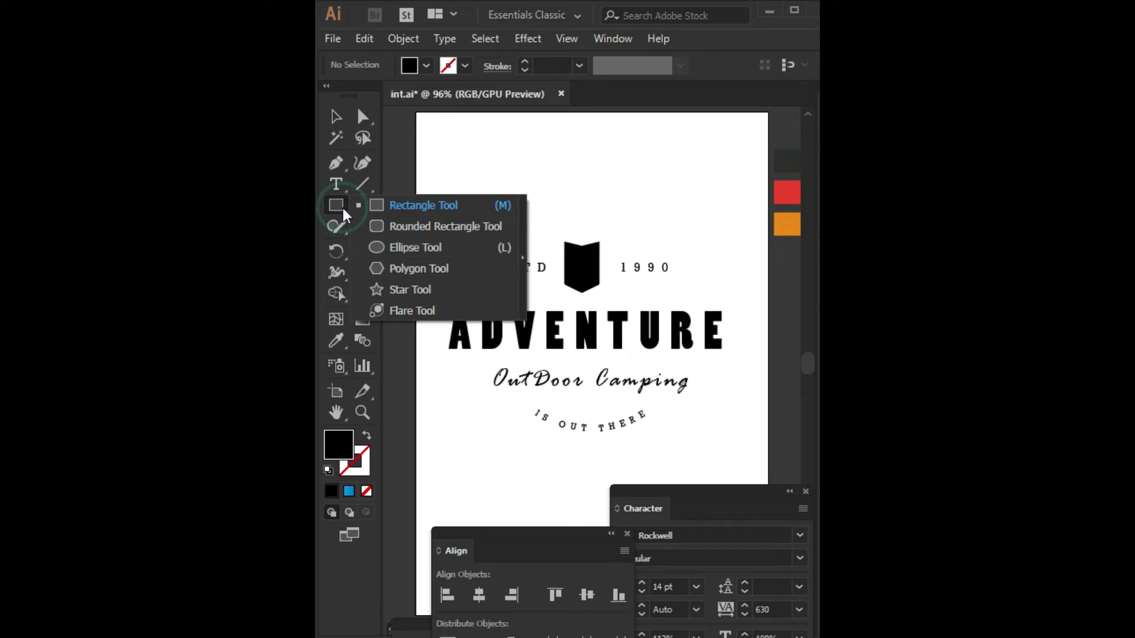
{"action": "left_click_drag", "start_coordinate": [516, 205], "coordinate": [535, 220]}
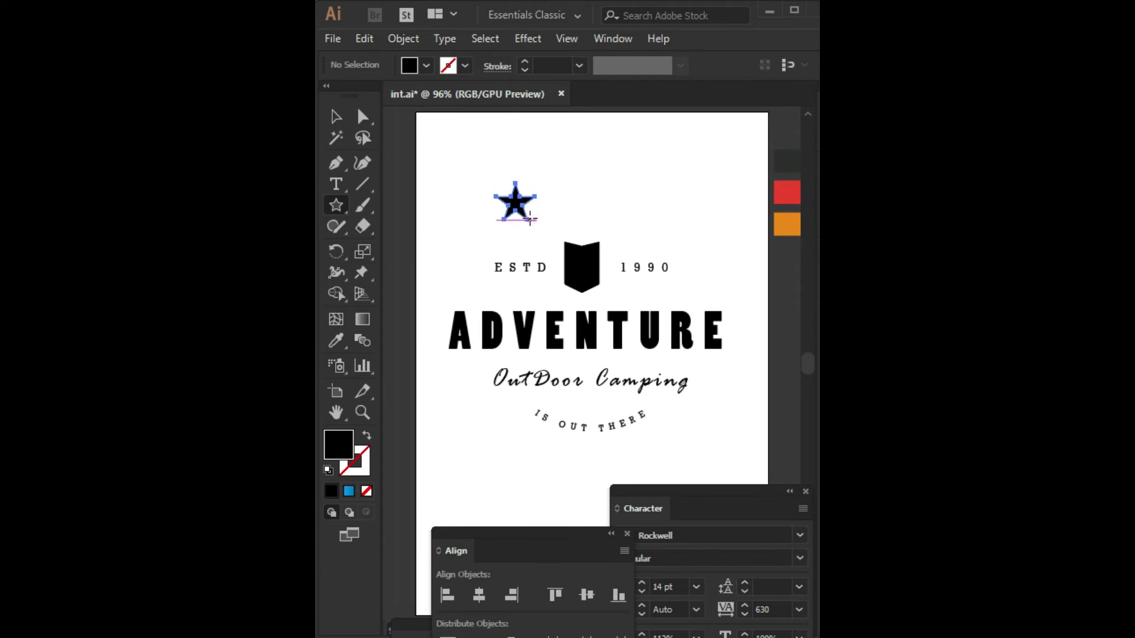
{"action": "double_click", "coordinate": [338, 444]}
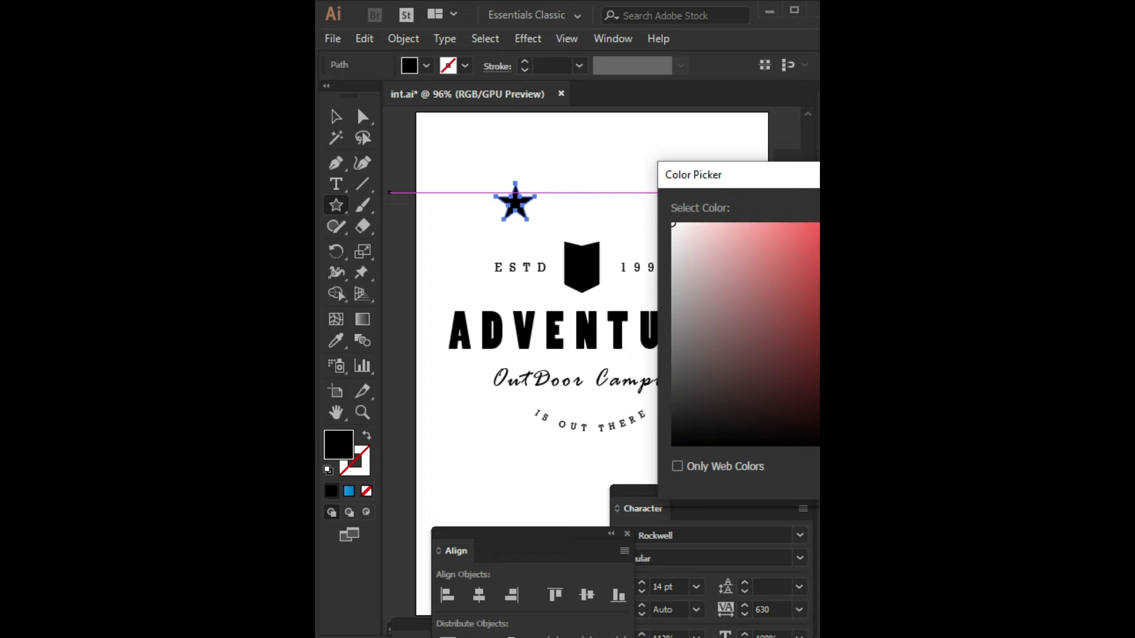
{"action": "key", "text": "Return"}
{"action": "left_click", "coordinate": [336, 117]}
{"action": "left_click_drag", "start_coordinate": [522, 202], "coordinate": [592, 273]}
{"action": "key", "text": "ctrl+equal"}
{"action": "key", "text": "ctrl+equal"}
{"action": "left_click", "coordinate": [678, 204]}
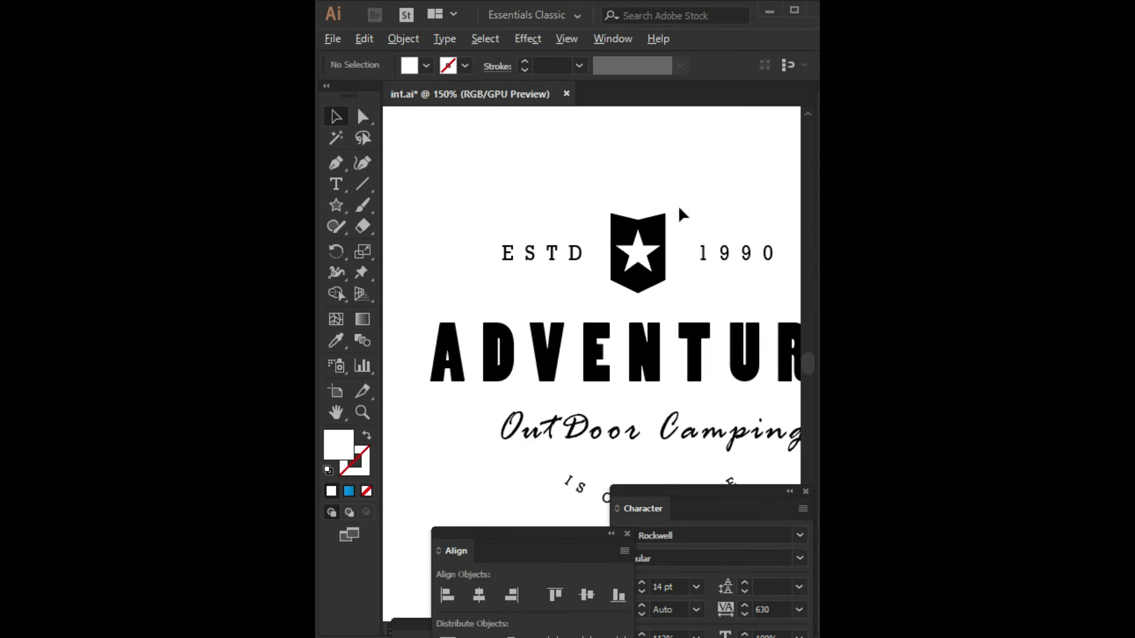
{"action": "left_click_drag", "start_coordinate": [678, 204], "coordinate": [637, 210]}
Draw a thin black rule at ESTD and copy it so rules sit above and below the word.
{"action": "key", "text": "backslash"}
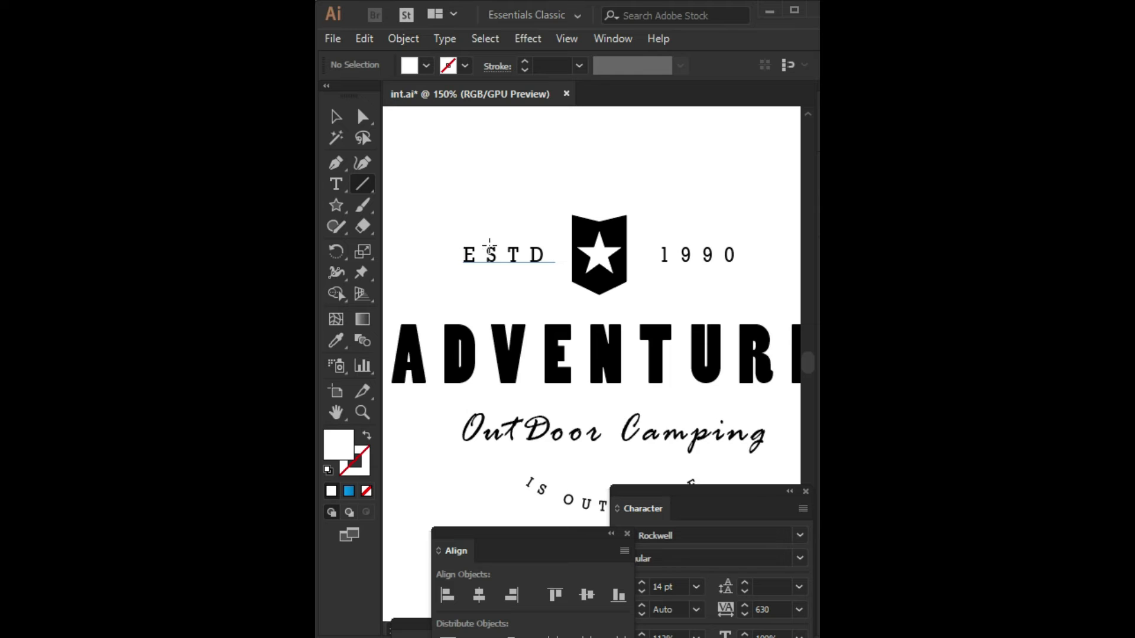
{"action": "left_click_drag", "start_coordinate": [552, 231], "coordinate": [549, 231]}
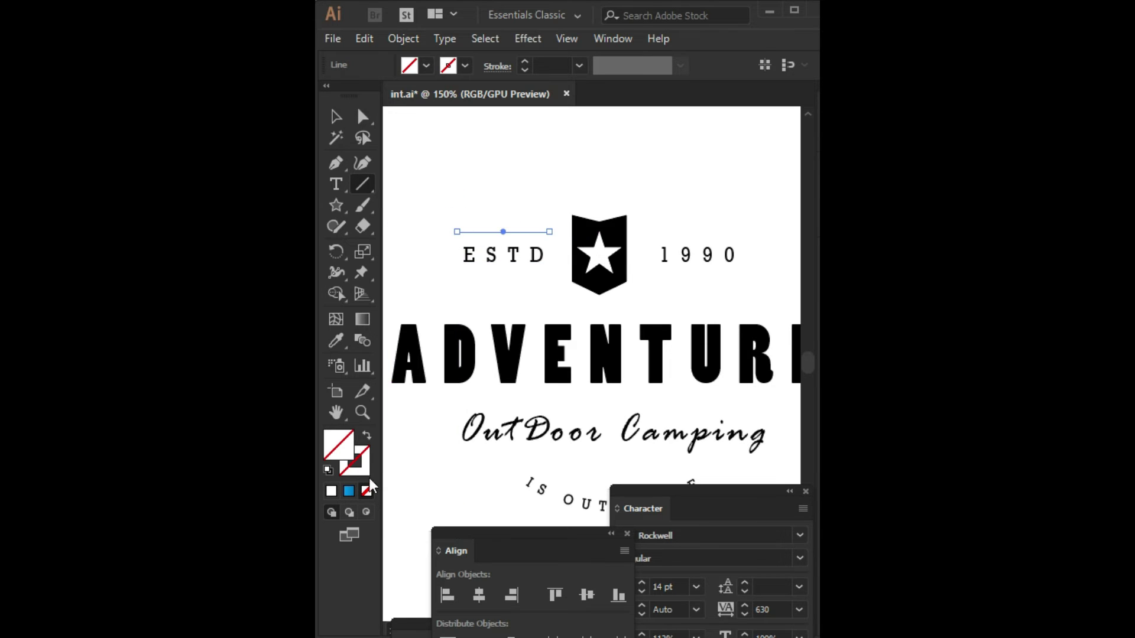
{"action": "left_click", "coordinate": [413, 344]}
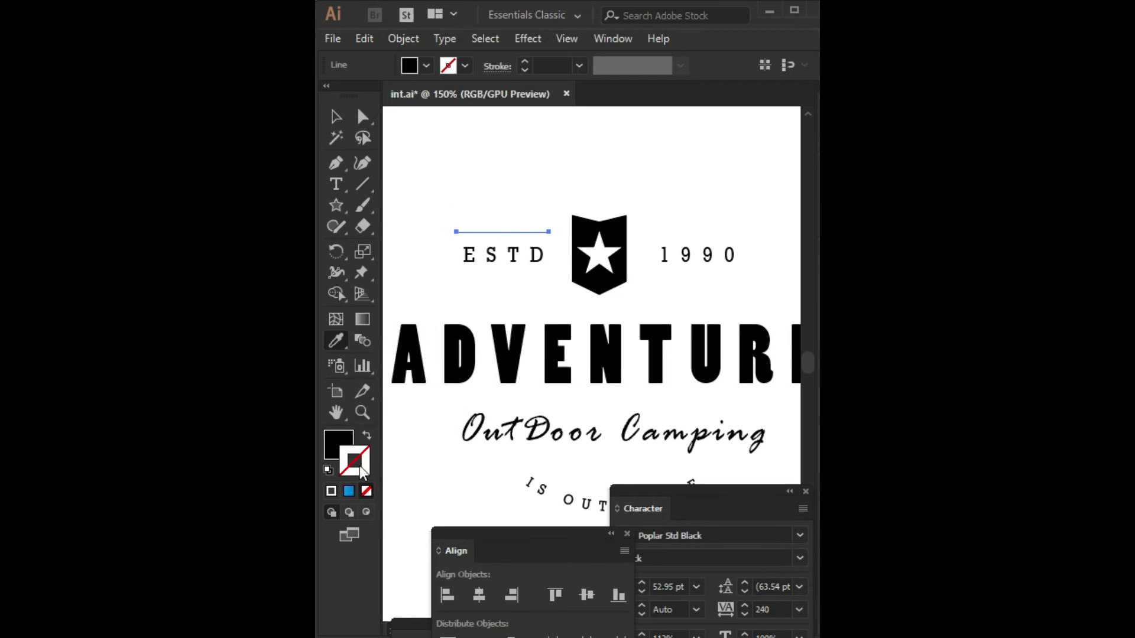
{"action": "left_click", "coordinate": [365, 435]}
{"action": "left_click", "coordinate": [335, 117]}
{"action": "left_click", "coordinate": [525, 244]}
{"action": "mouse_move", "coordinate": [530, 236]}
{"action": "left_mouse_down"}
{"action": "mouse_move", "coordinate": [529, 280]}
{"action": "mouse_move", "coordinate": [728, 279]}
{"action": "left_mouse_up"}
Copy both ESTD rules over so they frame 1990.
{"action": "left_click", "coordinate": [523, 294]}
{"action": "left_click", "coordinate": [537, 236]}
{"action": "left_click", "coordinate": [535, 274], "text": "shift"}
{"action": "left_click", "coordinate": [712, 184]}
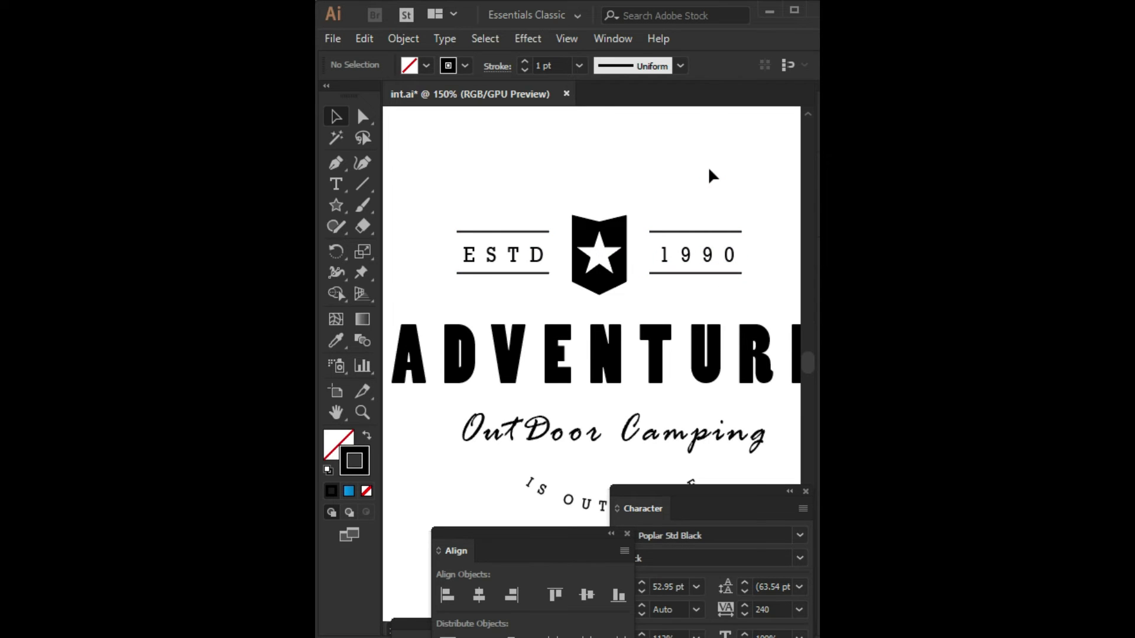
Move the three colour swatches above the artboard.
{"action": "key", "text": "ctrl+minus"}
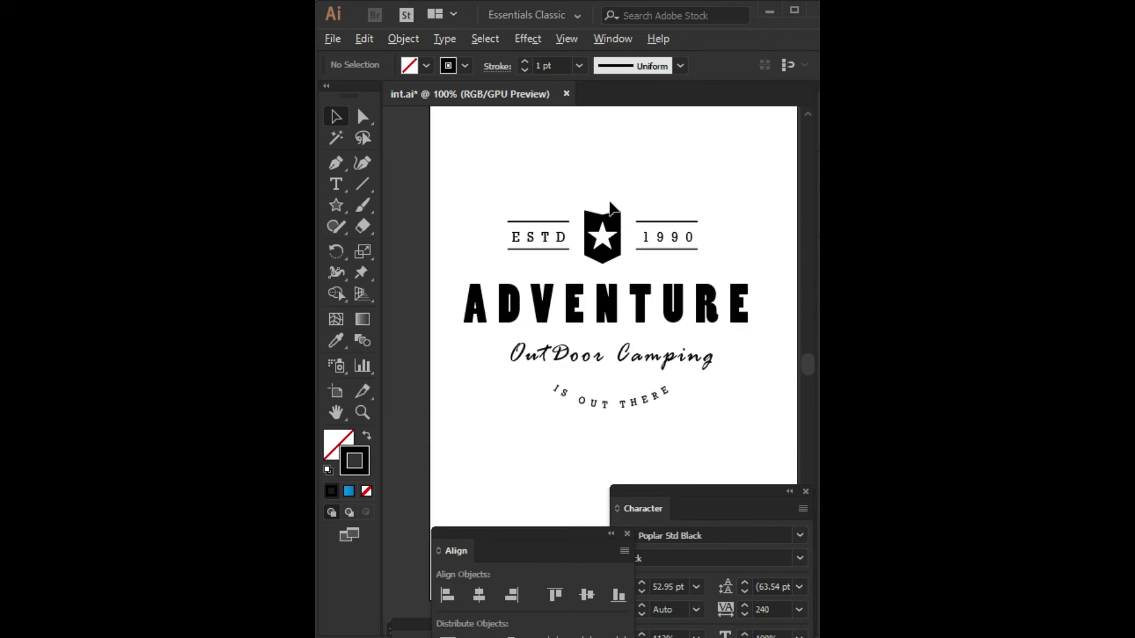
{"action": "key", "text": "ctrl+minus"}
{"action": "key", "text": "ctrl+plus"}
{"action": "key", "text": "ctrl+minus"}
{"action": "left_click_drag", "start_coordinate": [679, 225], "coordinate": [600, 254]}
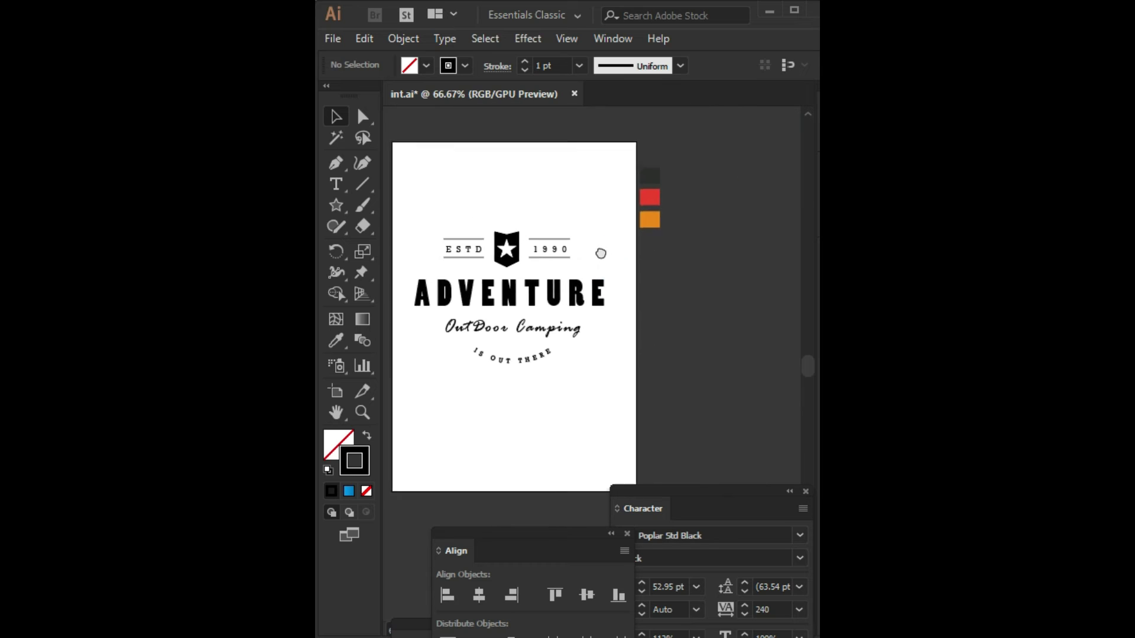
{"action": "mouse_move", "coordinate": [680, 171]}
{"action": "left_mouse_down"}
{"action": "mouse_move", "coordinate": [627, 235]}
{"action": "mouse_move", "coordinate": [652, 155]}
{"action": "left_mouse_up"}
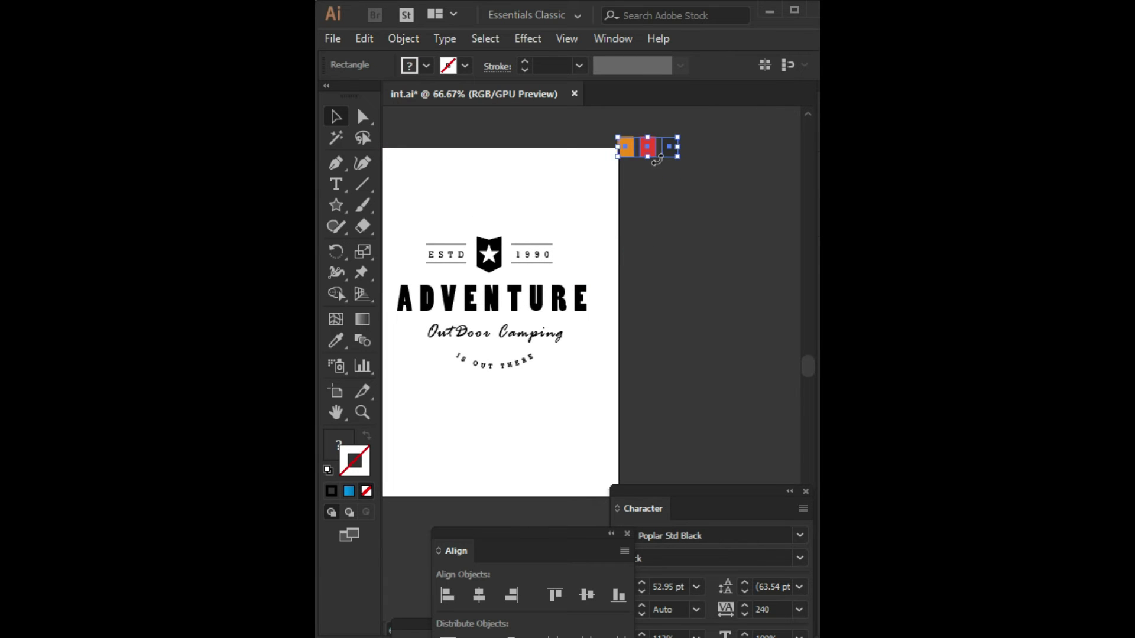
{"action": "left_click", "coordinate": [648, 185]}
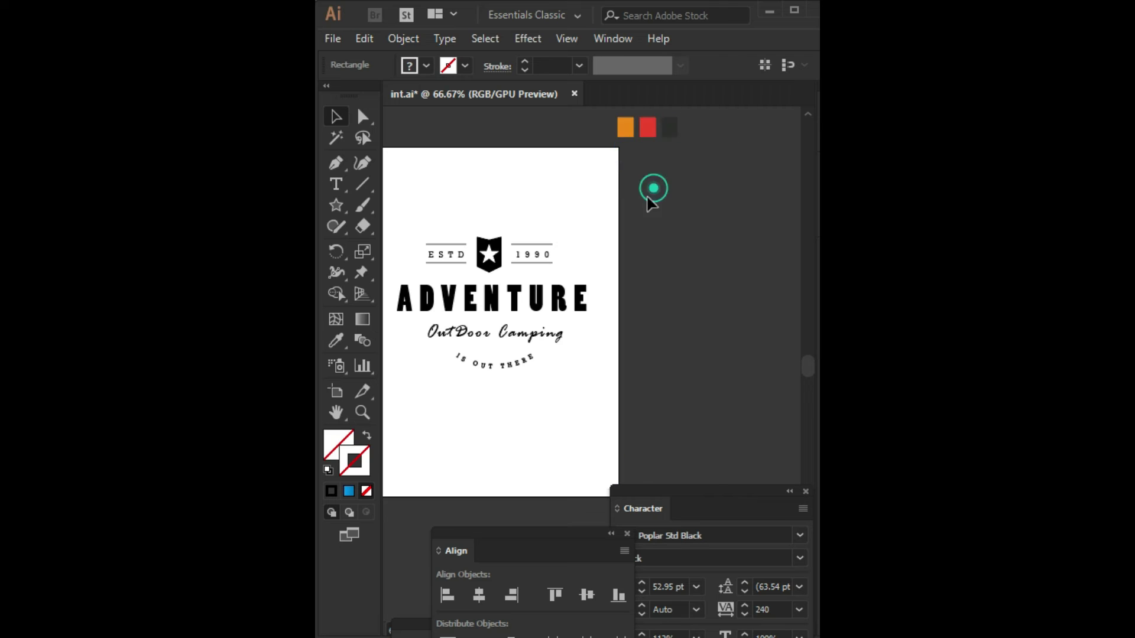
Duplicate the artboard, with its badge, beside the original.
{"action": "left_click_drag", "start_coordinate": [682, 261], "coordinate": [666, 245]}
{"action": "left_click", "coordinate": [336, 392]}
{"action": "left_click_drag", "start_coordinate": [459, 189], "coordinate": [690, 189]}
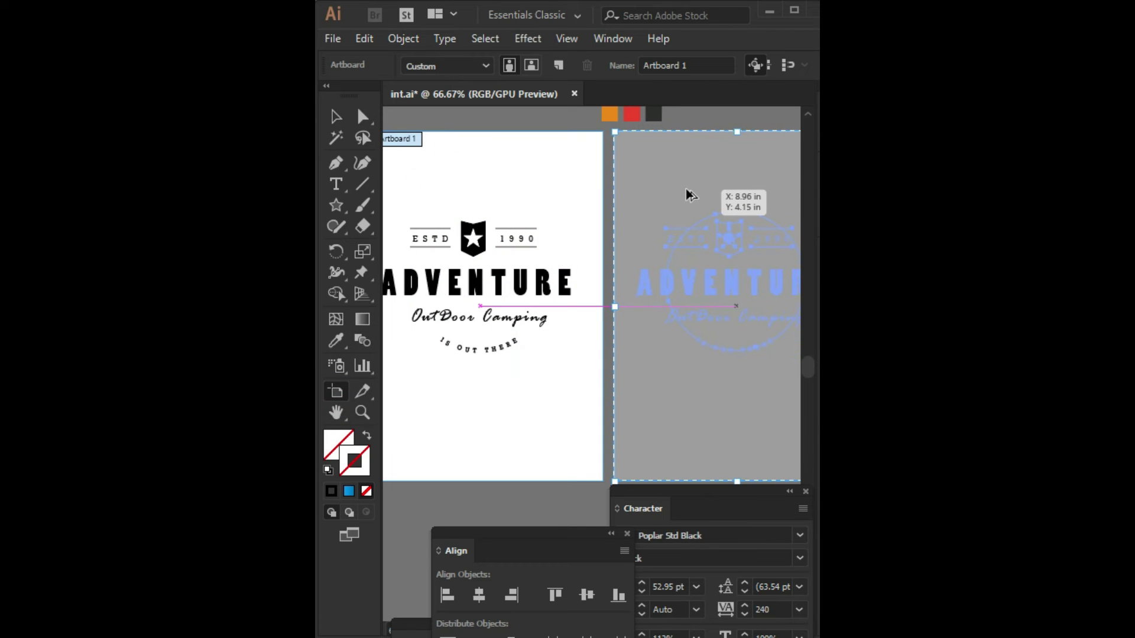
{"action": "left_click_drag", "start_coordinate": [690, 189], "coordinate": [686, 190]}
{"action": "left_click", "coordinate": [336, 117]}
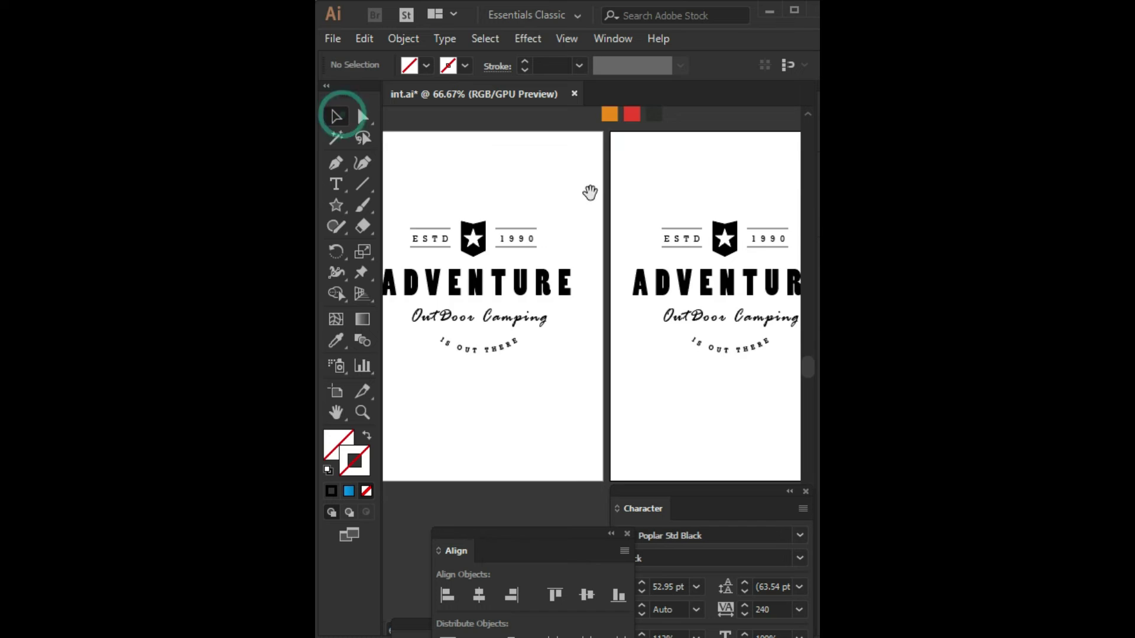
Draw a rectangle covering the entire second artboard.
{"action": "scroll", "coordinate": [428, 215], "scroll_direction": "right", "scroll_amount": 5}
{"action": "left_click_drag", "start_coordinate": [336, 206], "coordinate": [394, 206]}
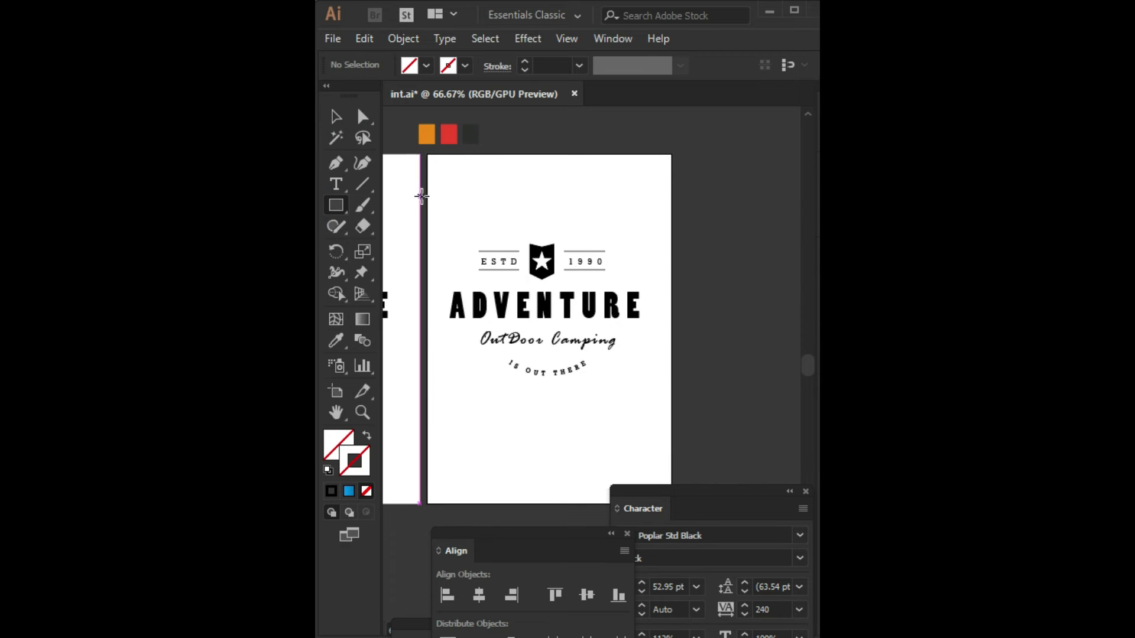
{"action": "left_click_drag", "start_coordinate": [428, 156], "coordinate": [673, 504]}
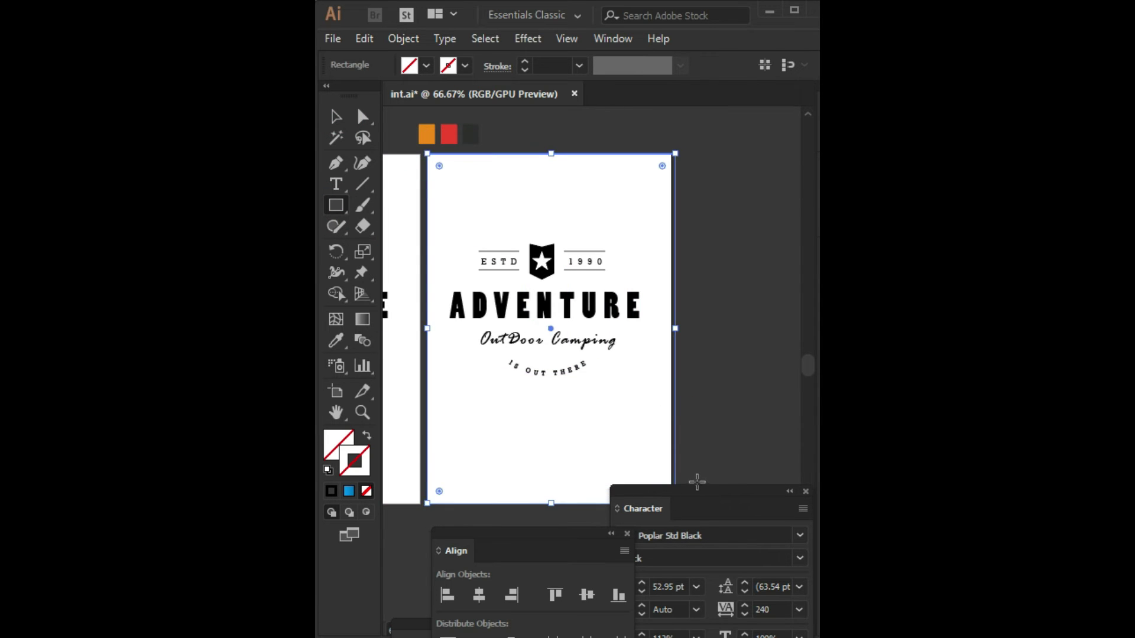
{"action": "left_click_drag", "start_coordinate": [697, 490], "coordinate": [767, 578]}
{"action": "mouse_move", "coordinate": [426, 154]}
{"action": "left_mouse_down"}
{"action": "mouse_move", "coordinate": [504, 328]}
{"action": "mouse_move", "coordinate": [671, 502]}
{"action": "left_mouse_up"}
Fill the rectangle with the dark swatch and send it behind the badge.
{"action": "left_click", "coordinate": [334, 340]}
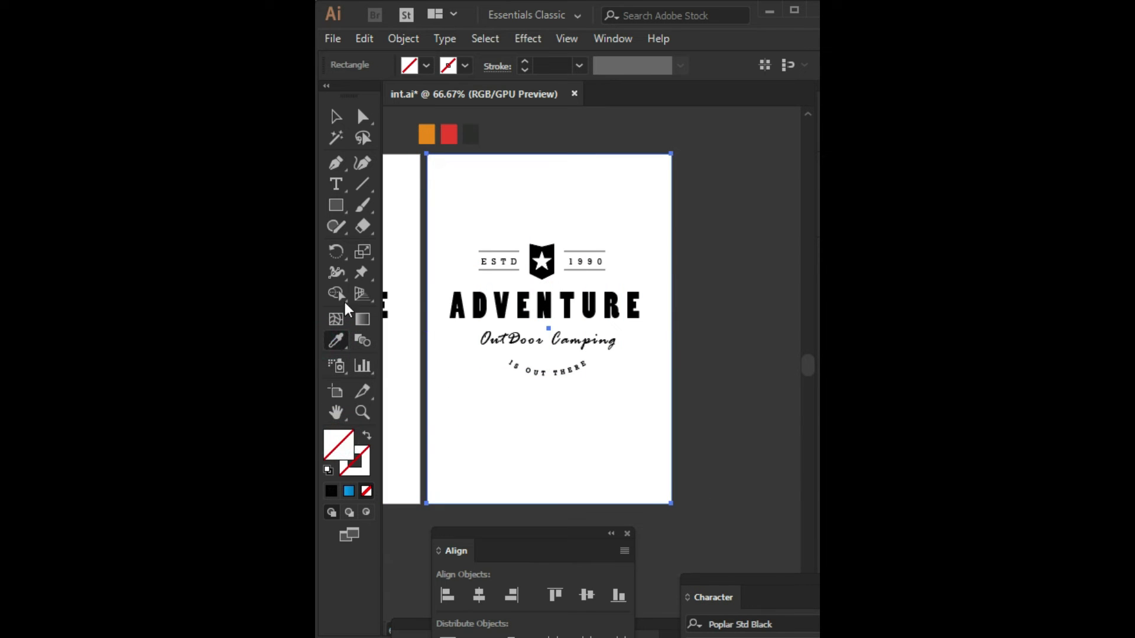
{"action": "left_click", "coordinate": [468, 131]}
{"action": "left_click", "coordinate": [335, 116]}
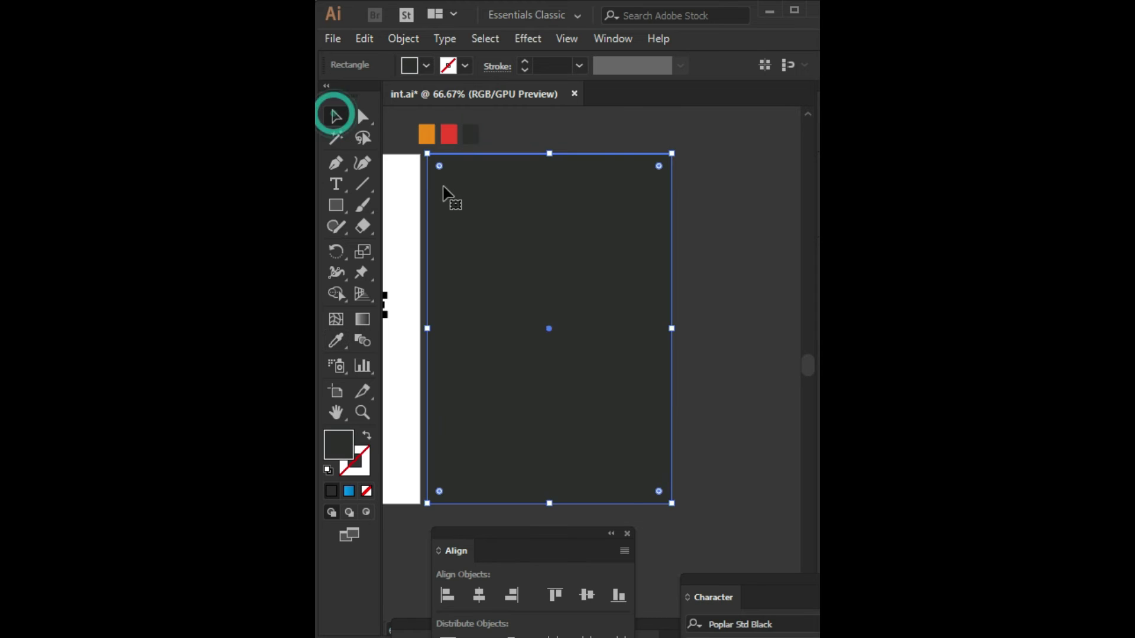
{"action": "right_click", "coordinate": [447, 189]}
{"action": "left_click", "coordinate": [682, 515]}
{"action": "left_click", "coordinate": [756, 329]}
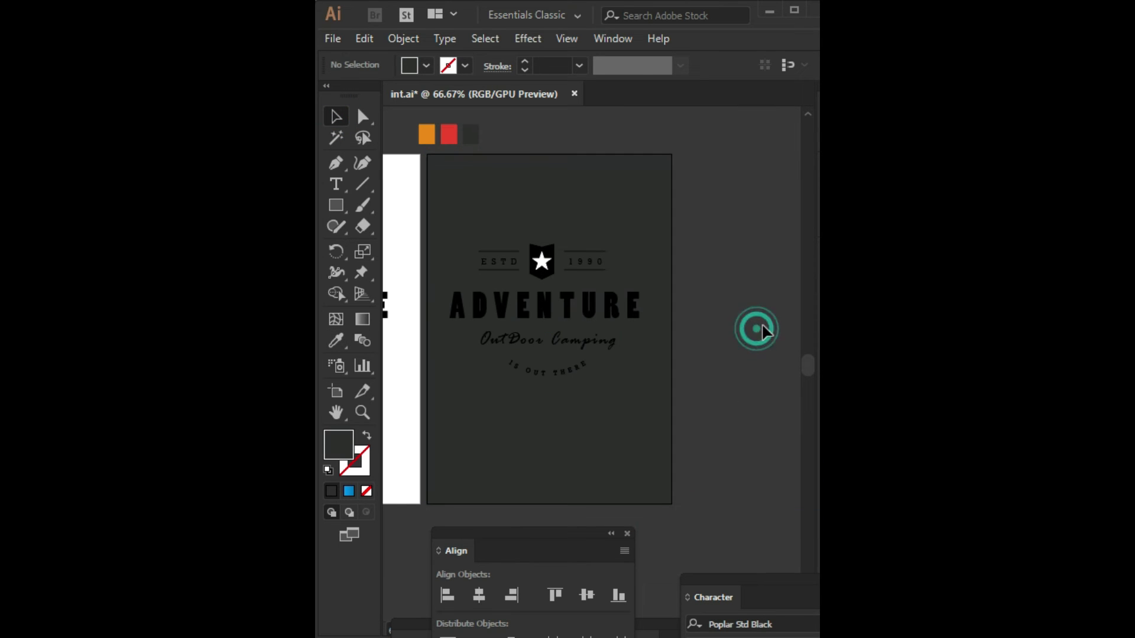
Colour ADVENTURE, OutDoor Camping and IS OUT THERE with the orange swatch.
{"action": "left_click", "coordinate": [524, 324]}
{"action": "left_click", "coordinate": [527, 343], "text": "shift"}
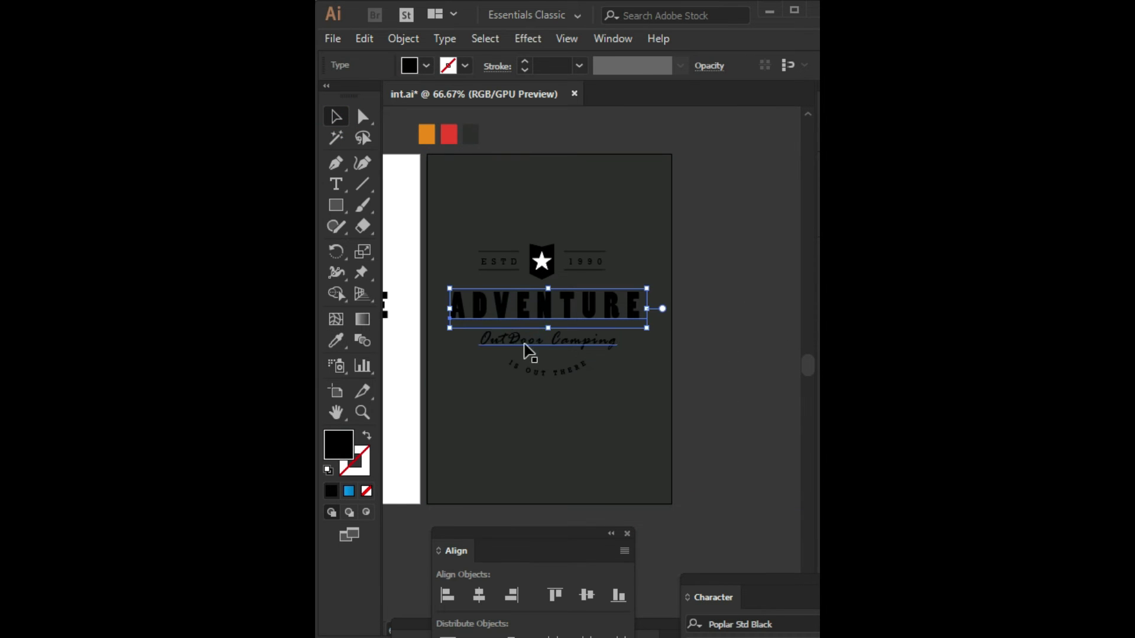
{"action": "left_click", "coordinate": [533, 373], "text": "shift"}
{"action": "left_click", "coordinate": [336, 340]}
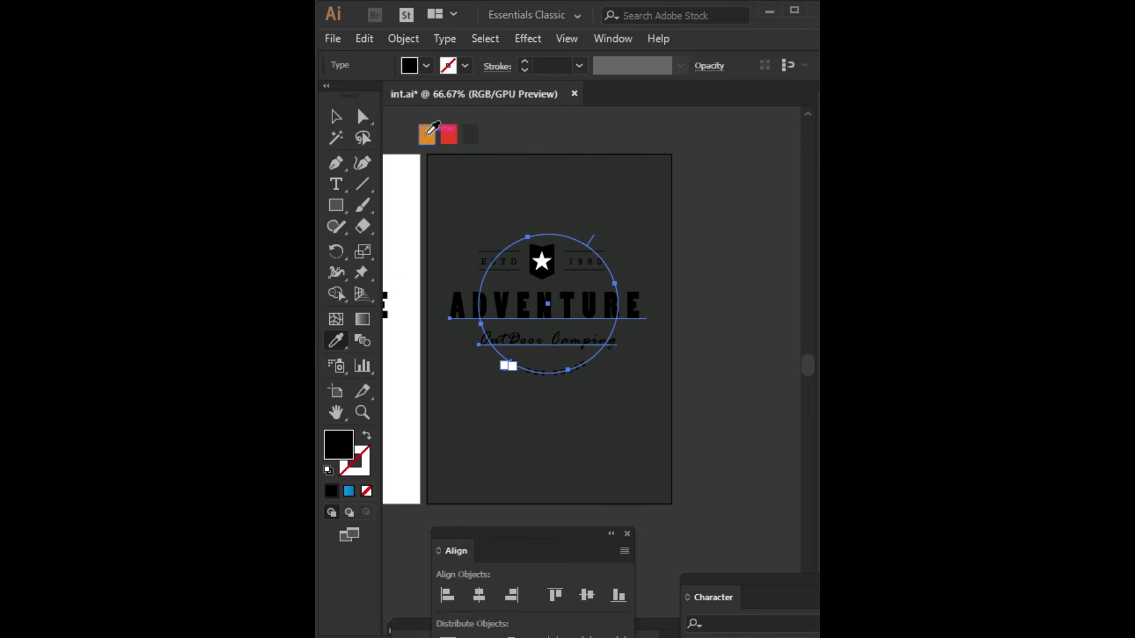
{"action": "left_click", "coordinate": [426, 134]}
{"action": "left_click", "coordinate": [336, 116]}
{"action": "left_click", "coordinate": [544, 114]}
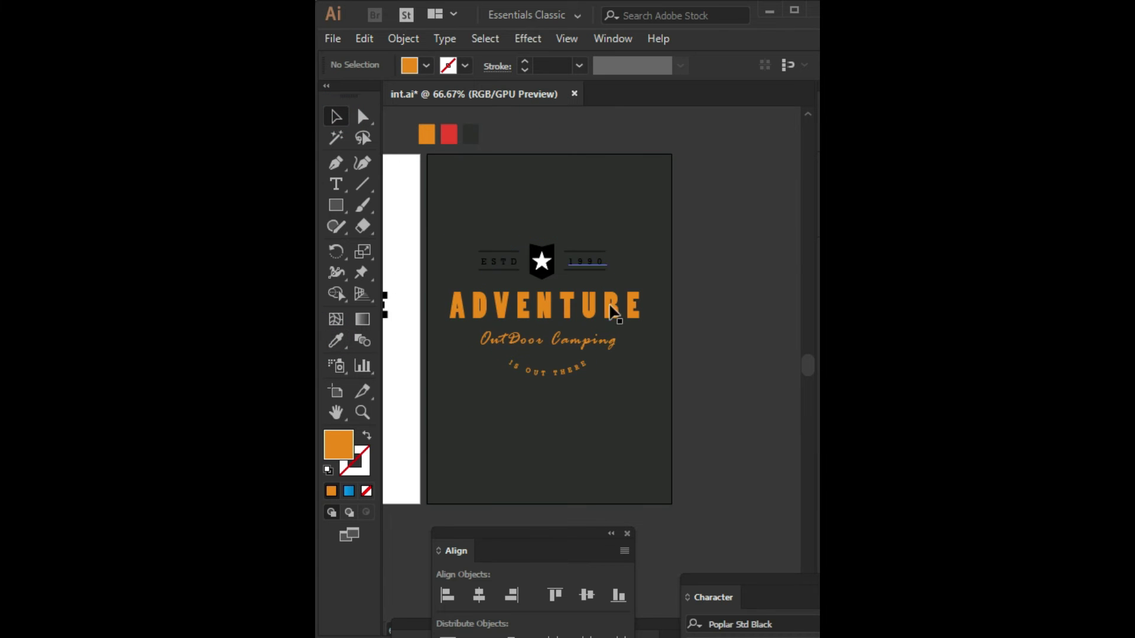
Make the ESTD and 1990 text white.
{"action": "scroll", "coordinate": [502, 269], "scroll_direction": "up", "scroll_amount": 1}
{"action": "left_click", "coordinate": [523, 265]}
{"action": "left_click", "coordinate": [529, 240]}
{"action": "left_click", "coordinate": [532, 255]}
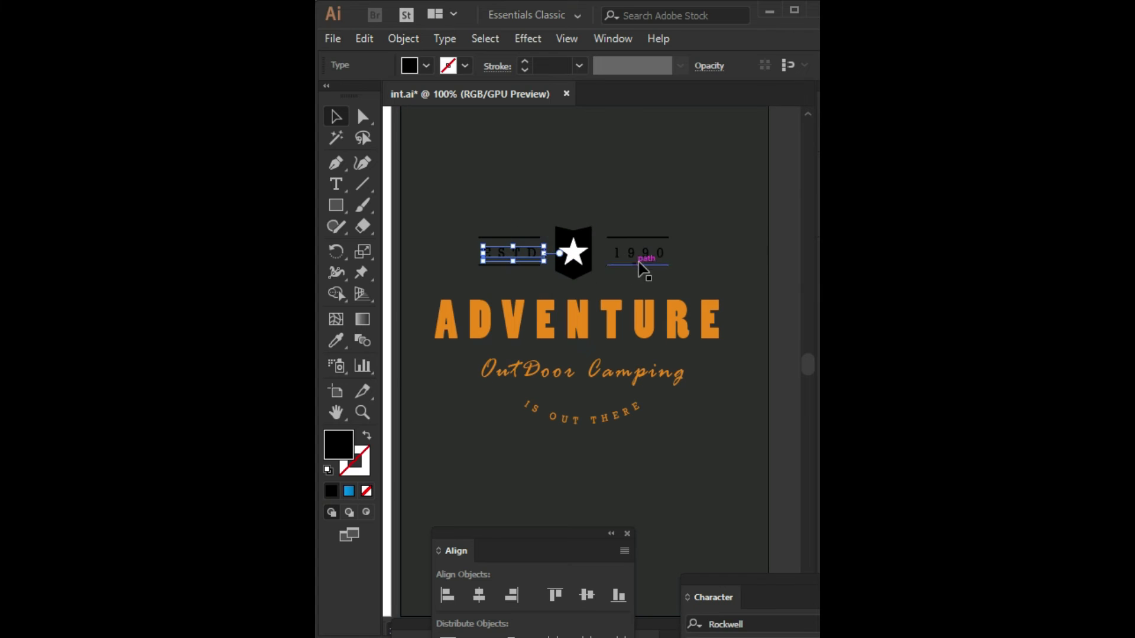
{"action": "double_click", "coordinate": [341, 441]}
{"action": "left_click", "coordinate": [682, 226]}
{"action": "key", "text": "Return"}
{"action": "left_click", "coordinate": [787, 253]}
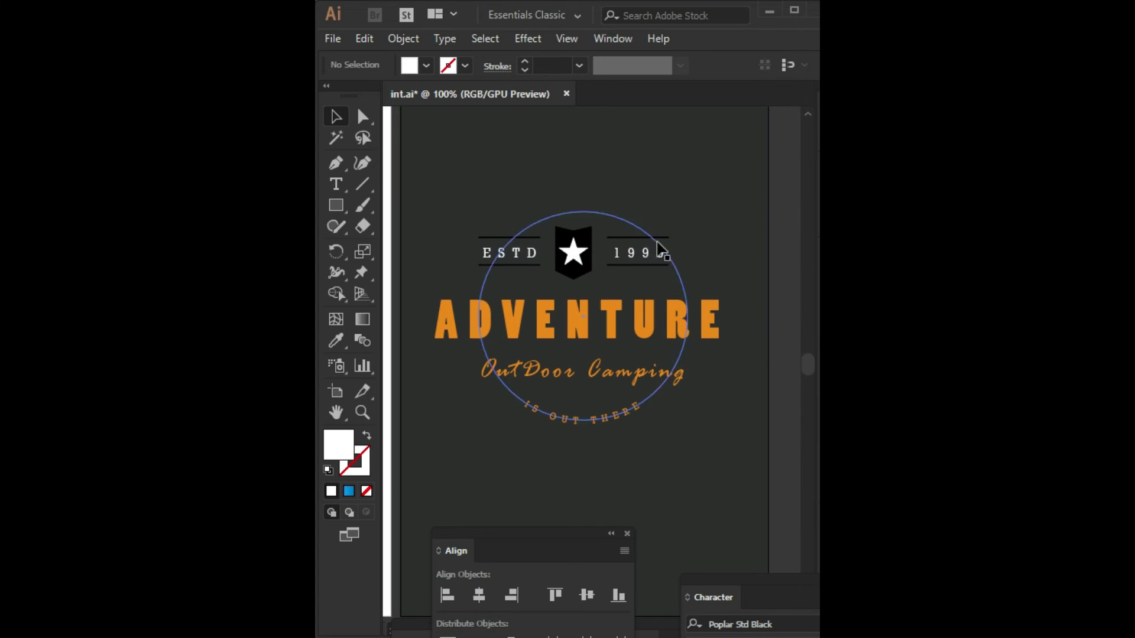
Give the flanking rules a white stroke and no fill.
{"action": "left_click", "coordinate": [657, 238]}
{"action": "left_click", "coordinate": [506, 236], "text": "shift"}
{"action": "left_click", "coordinate": [519, 264], "text": "shift"}
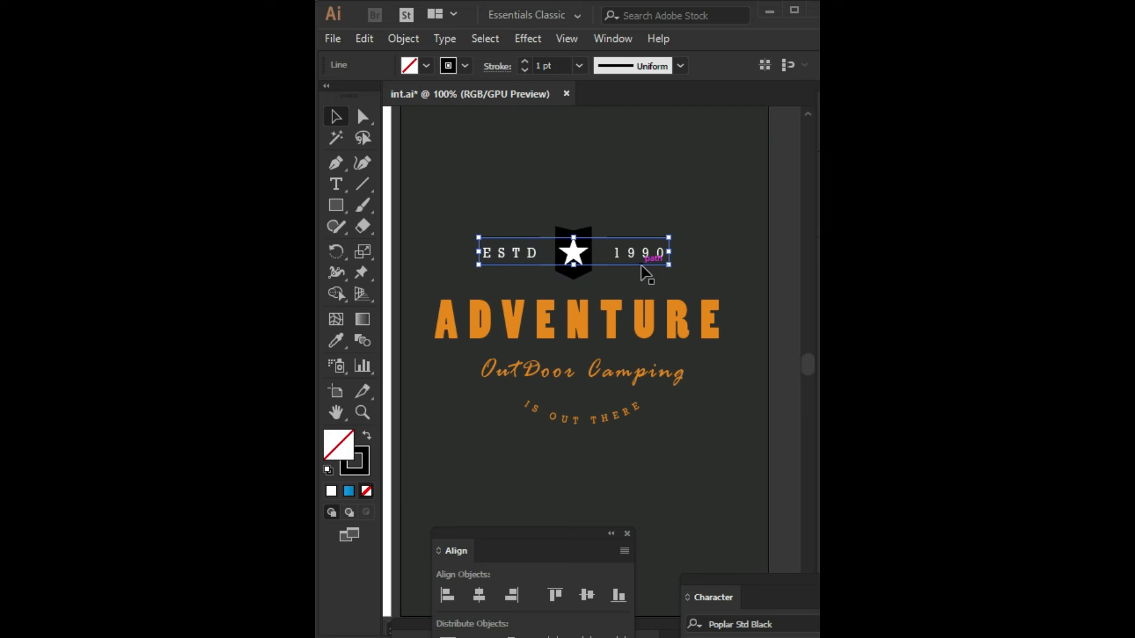
{"action": "double_click", "coordinate": [346, 448]}
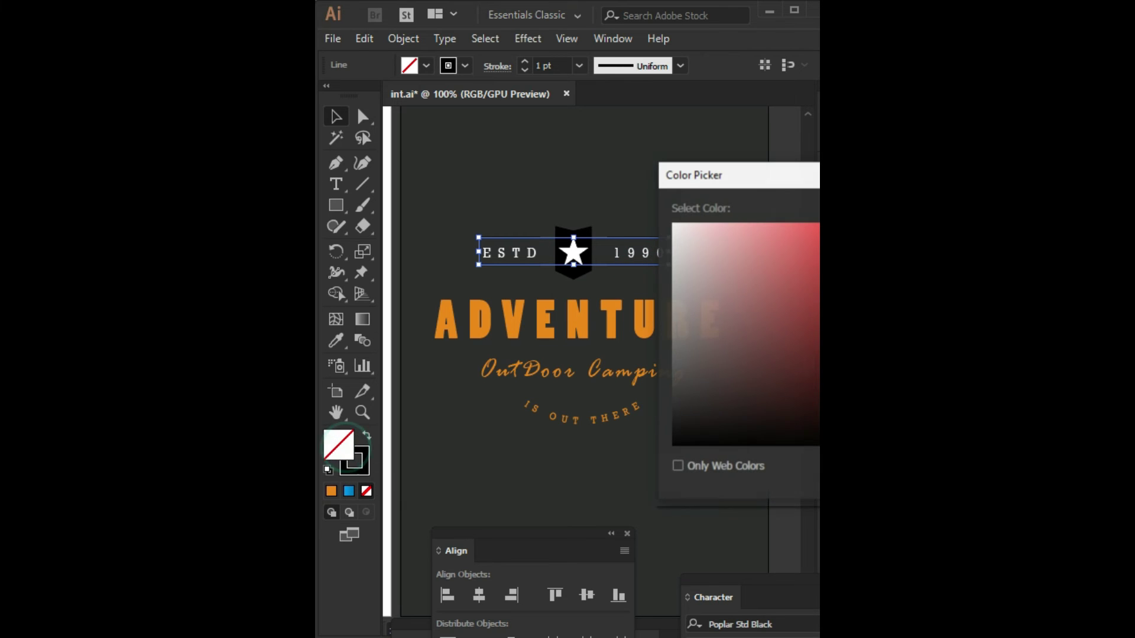
{"action": "key", "text": "Return"}
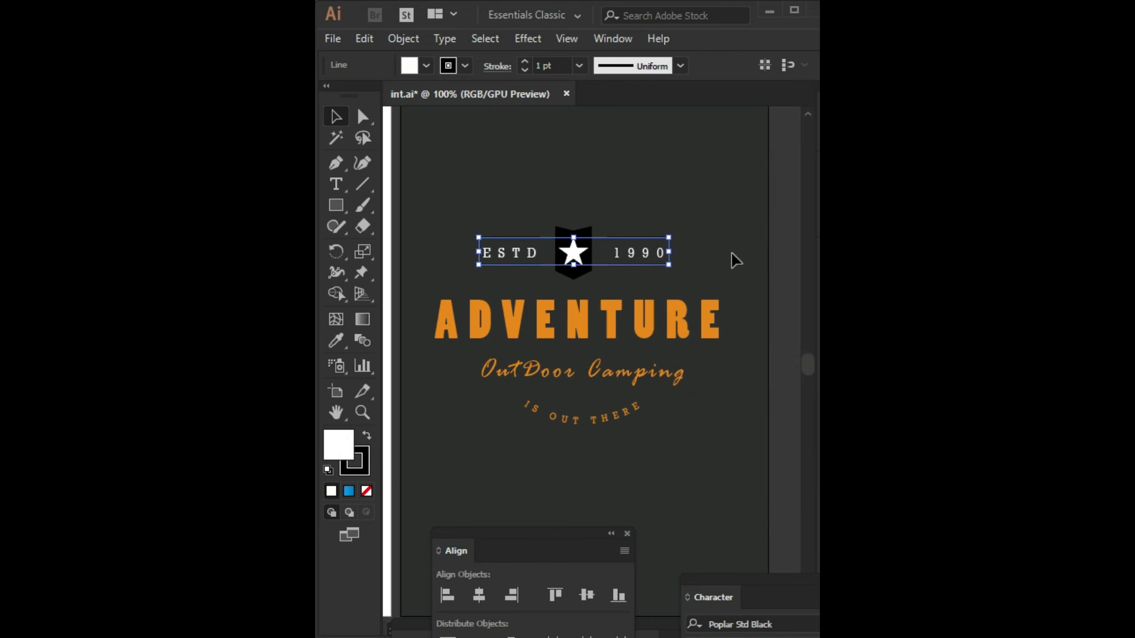
{"action": "left_click", "coordinate": [365, 435]}
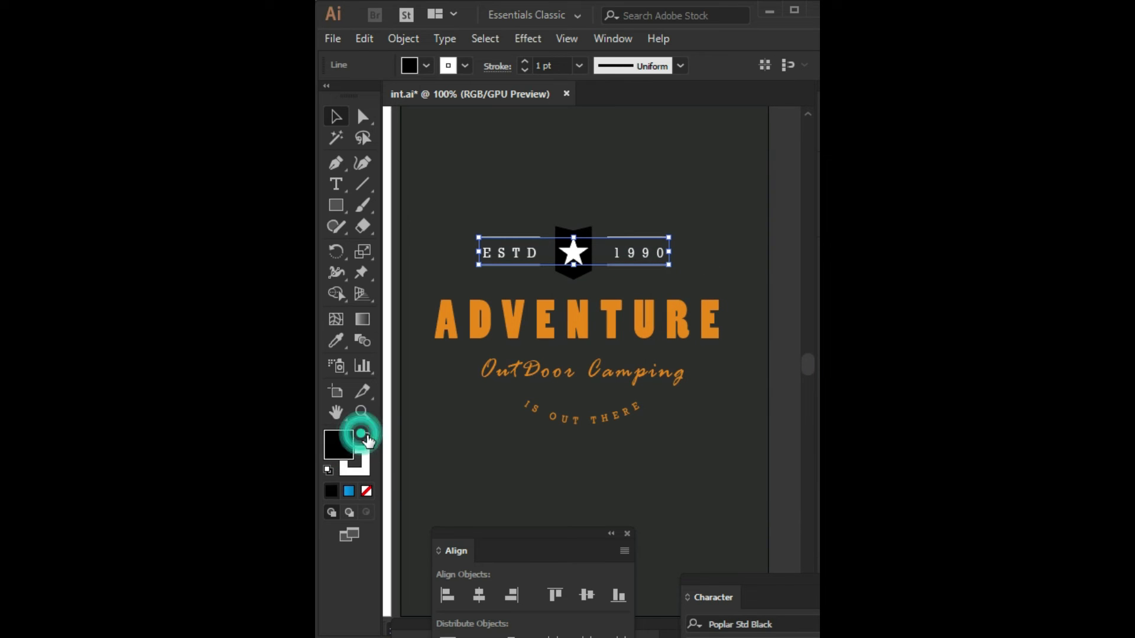
{"action": "left_click", "coordinate": [367, 492]}
{"action": "left_click", "coordinate": [479, 172]}
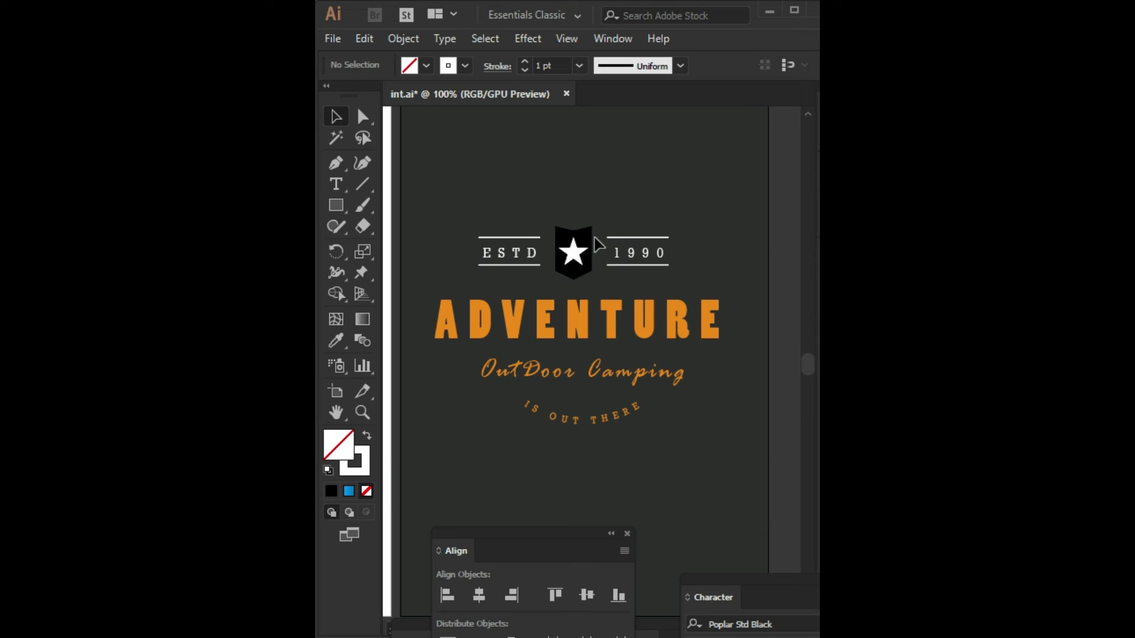
Colour the star shield orange to match ADVENTURE.
{"action": "left_click", "coordinate": [586, 231]}
{"action": "left_click", "coordinate": [335, 340]}
{"action": "left_click", "coordinate": [476, 321]}
{"action": "left_click", "coordinate": [336, 116]}
{"action": "left_click", "coordinate": [488, 158]}
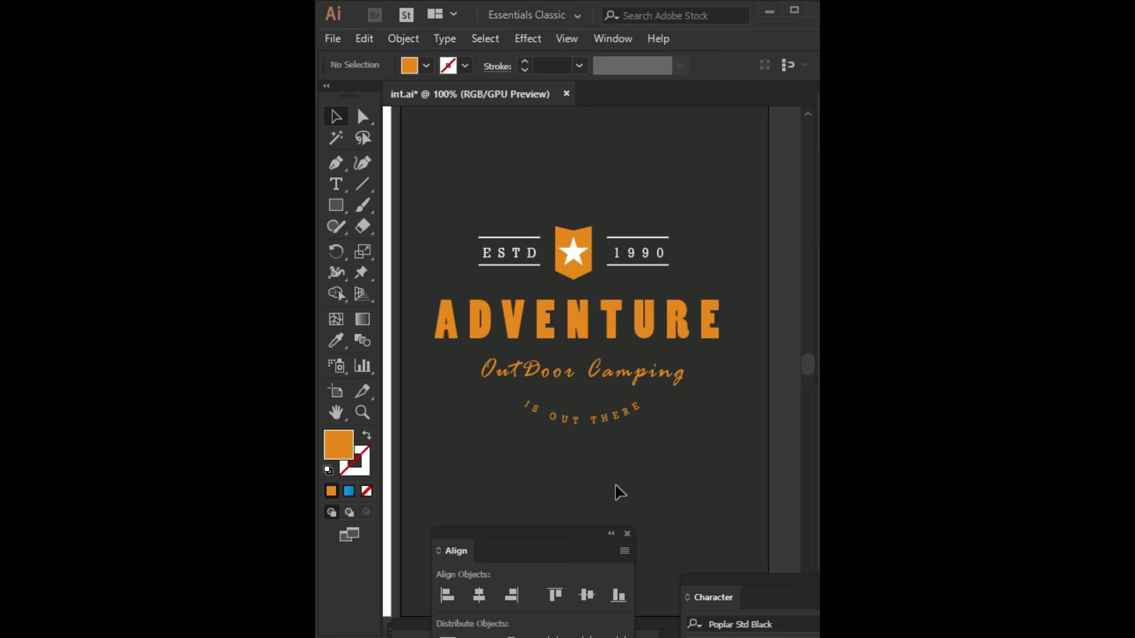
Set the IS OUT THERE text fill to light grey.
{"action": "left_click", "coordinate": [602, 431]}
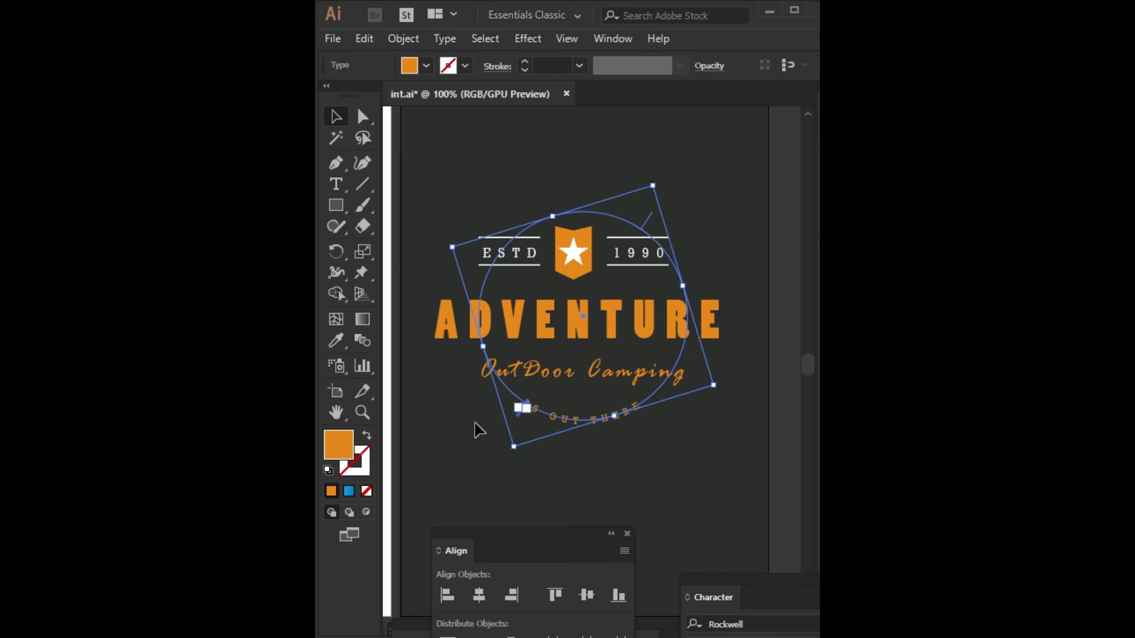
{"action": "double_click", "coordinate": [345, 448]}
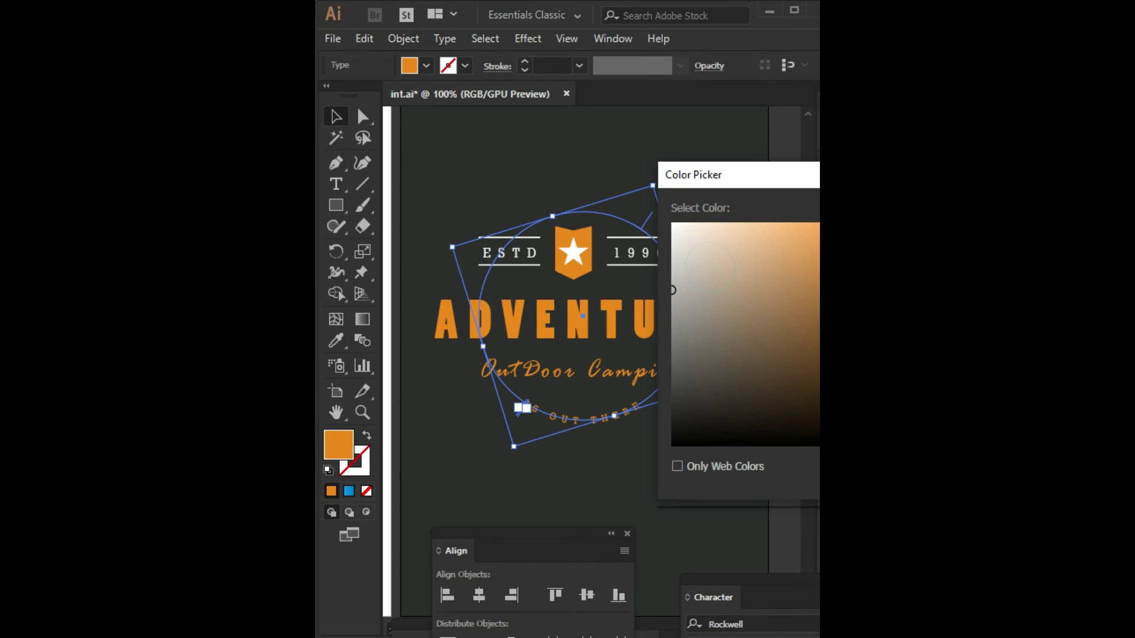
{"action": "key", "text": "Return"}
{"action": "left_click", "coordinate": [718, 169]}
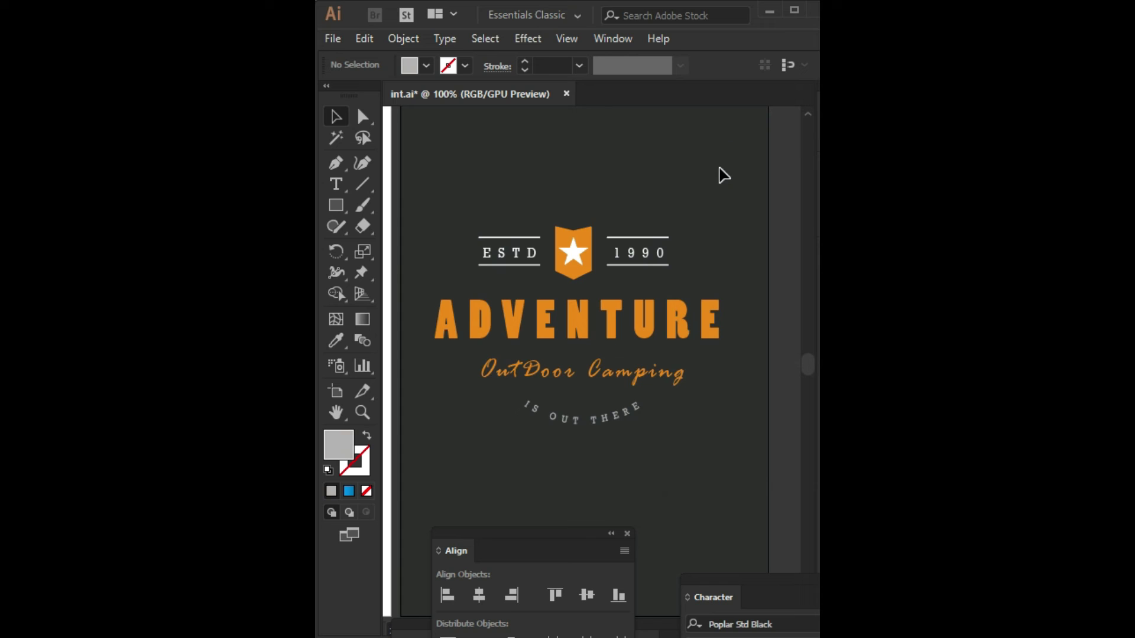
Set the OutDoor Camping text fill to tan.
{"action": "left_click", "coordinate": [627, 383]}
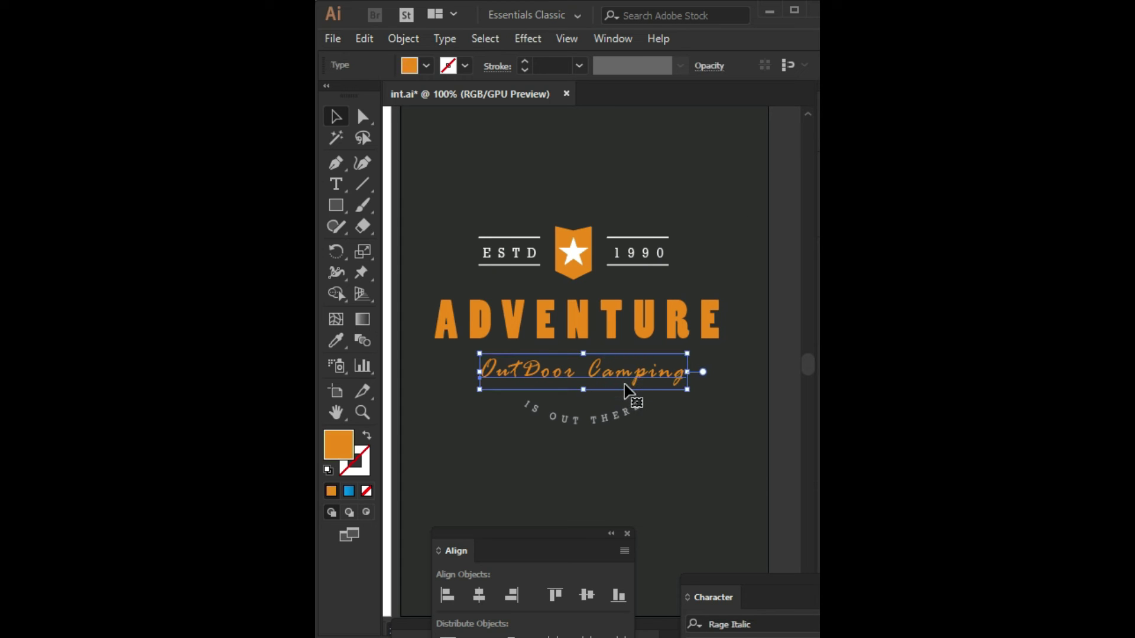
{"action": "left_click", "coordinate": [600, 325]}
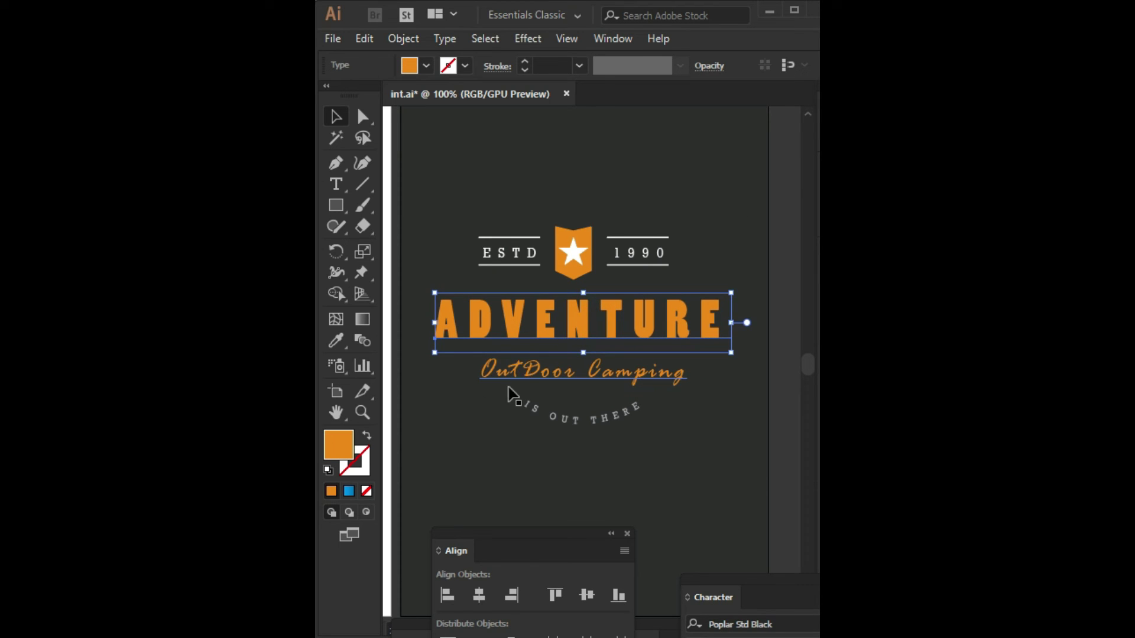
{"action": "double_click", "coordinate": [337, 446]}
{"action": "key", "text": "Return"}
{"action": "left_click", "coordinate": [582, 371]}
{"action": "double_click", "coordinate": [338, 446]}
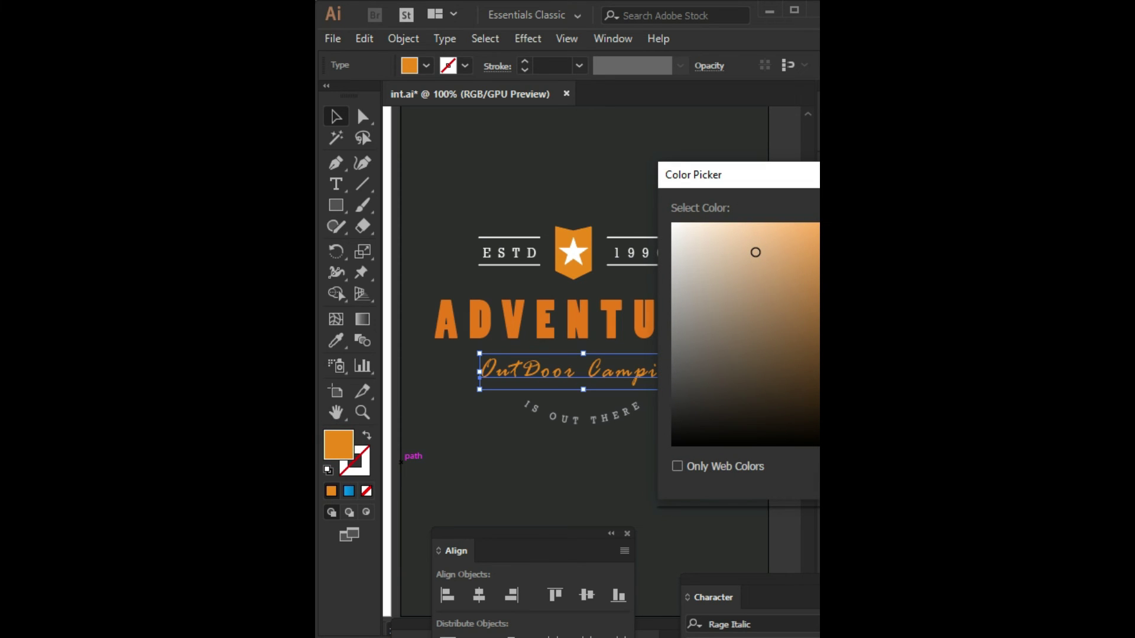
{"action": "key", "text": "Return"}
{"action": "left_click", "coordinate": [773, 279]}
Set the ADVENTURE text fill to cream.
{"action": "key", "text": "ctrl+minus"}
{"action": "left_click", "coordinate": [650, 269]}
{"action": "double_click", "coordinate": [338, 443]}
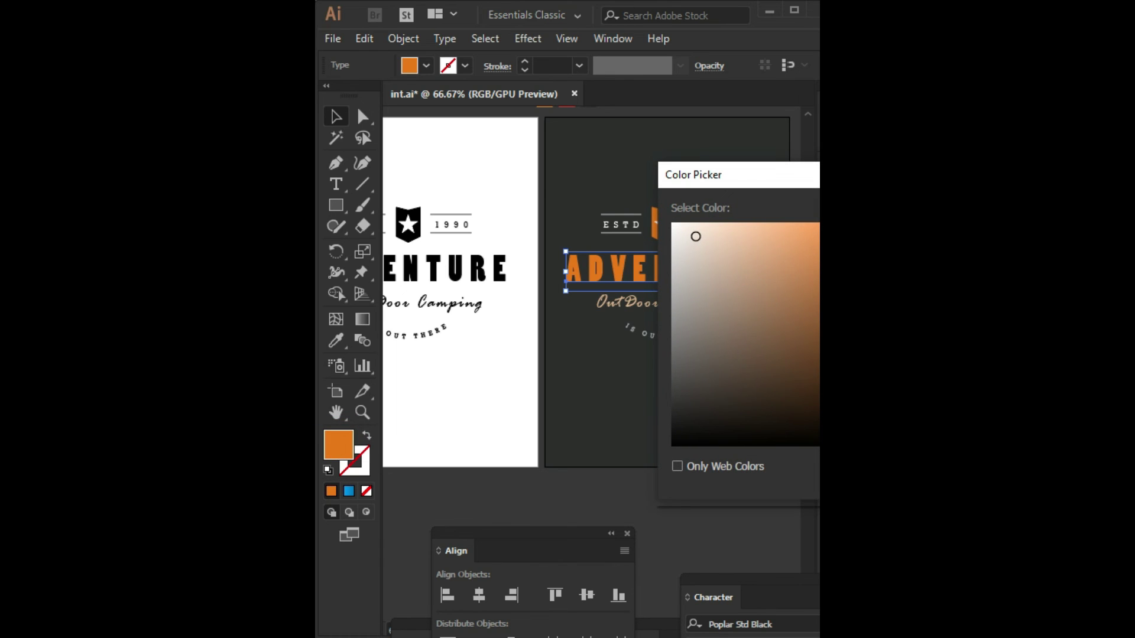
{"action": "key", "text": "Return"}
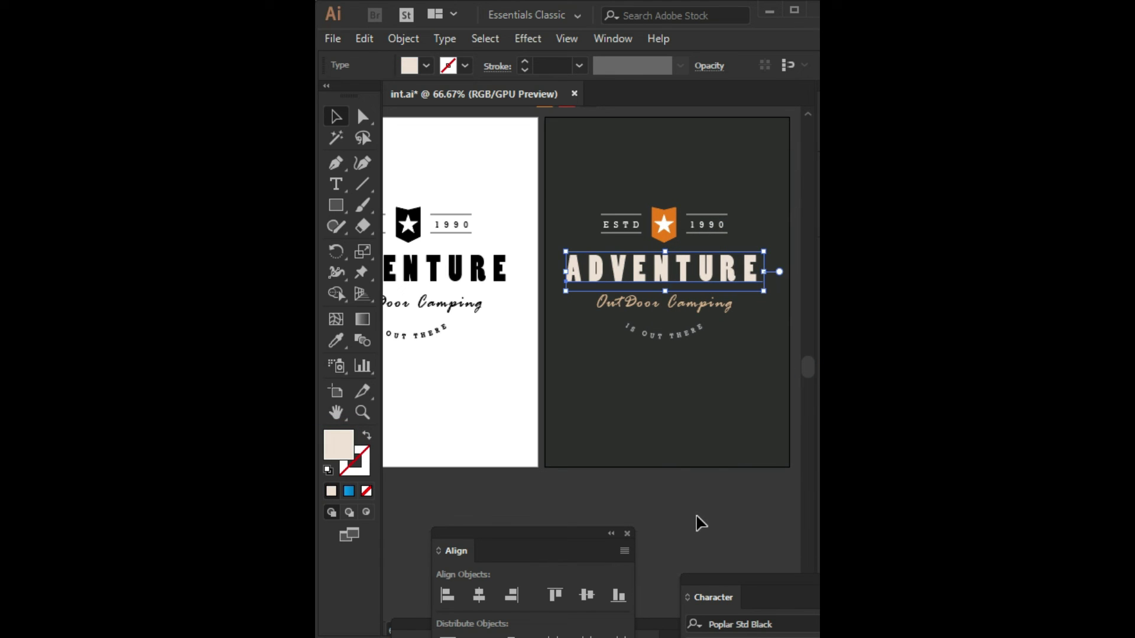
Eyedropper the star shield's orange onto the OutDoor Camping text.
{"action": "left_click", "coordinate": [697, 518]}
{"action": "left_click_drag", "start_coordinate": [713, 505], "coordinate": [675, 508]}
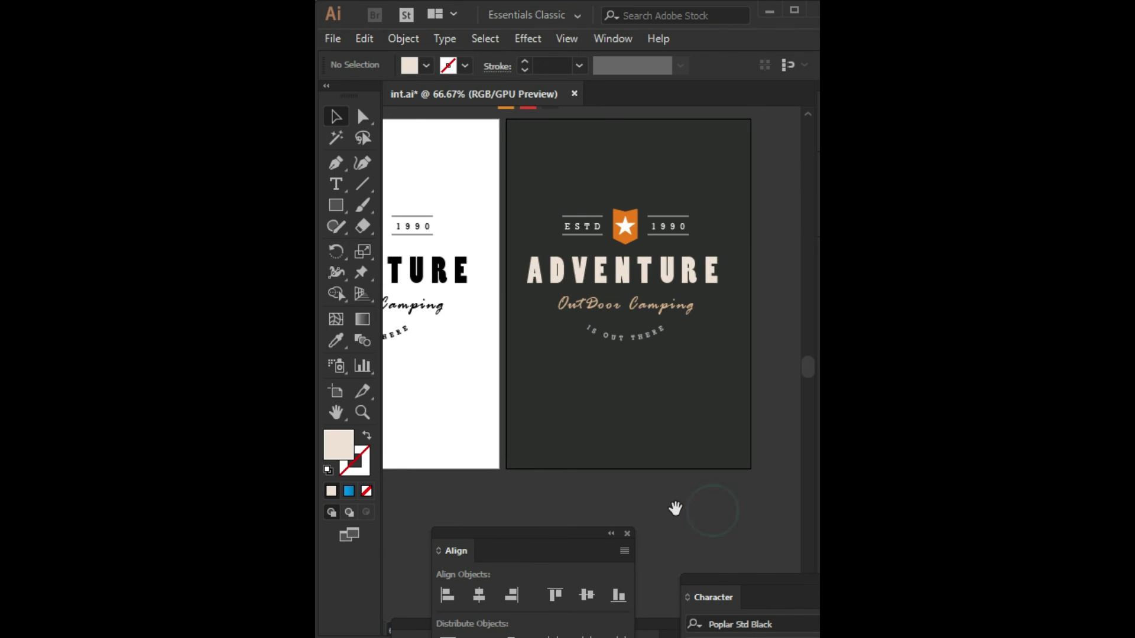
{"action": "scroll", "coordinate": [650, 307], "scroll_direction": "up", "scroll_amount": 1}
{"action": "left_click", "coordinate": [654, 390]}
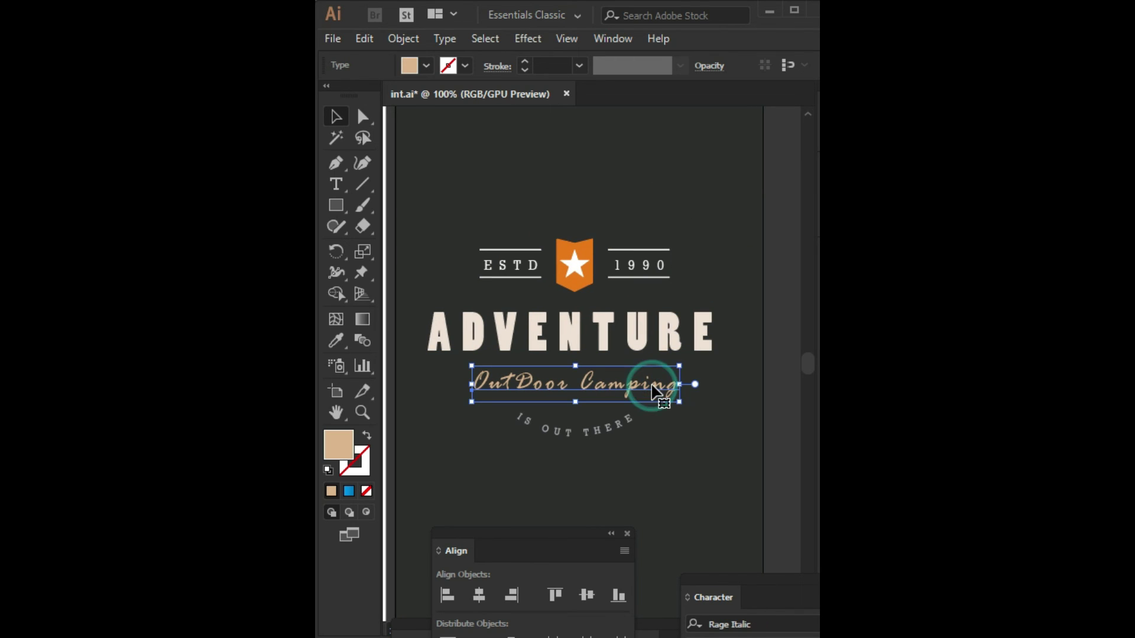
{"action": "key", "text": "i"}
{"action": "left_click", "coordinate": [582, 243]}
{"action": "key", "text": "v"}
{"action": "left_click", "coordinate": [601, 203]}
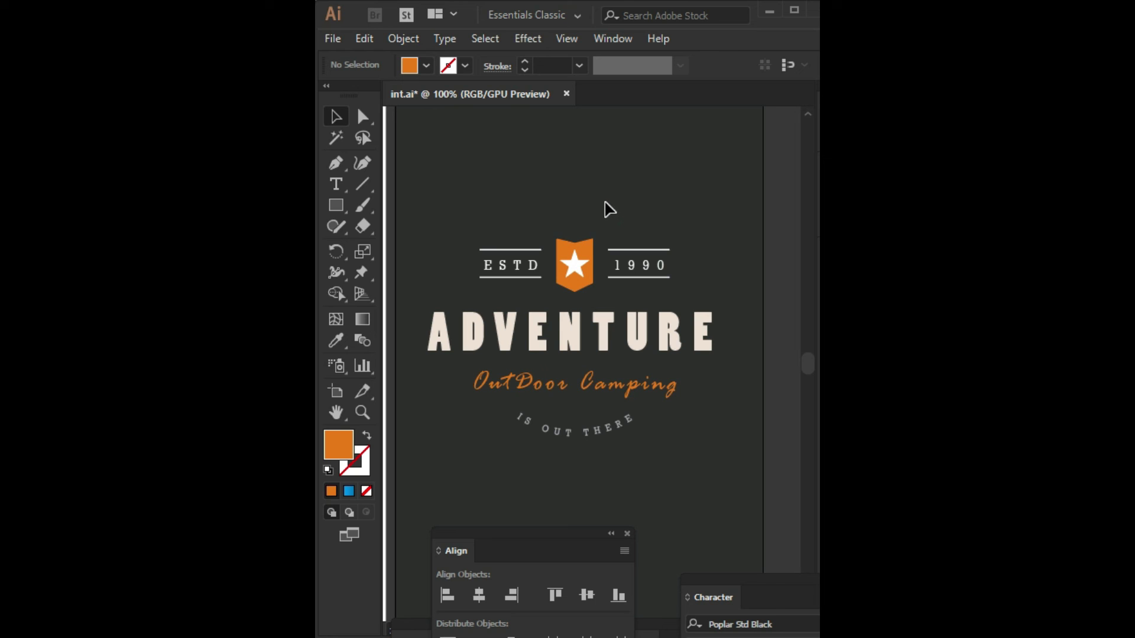
{"action": "scroll", "coordinate": [561, 295], "scroll_direction": "down", "scroll_amount": 5}
{"action": "scroll", "coordinate": [565, 287], "scroll_direction": "down", "scroll_amount": 2}
Shrink the forest photo and move it over the second artboard.
{"action": "left_click", "coordinate": [677, 461]}
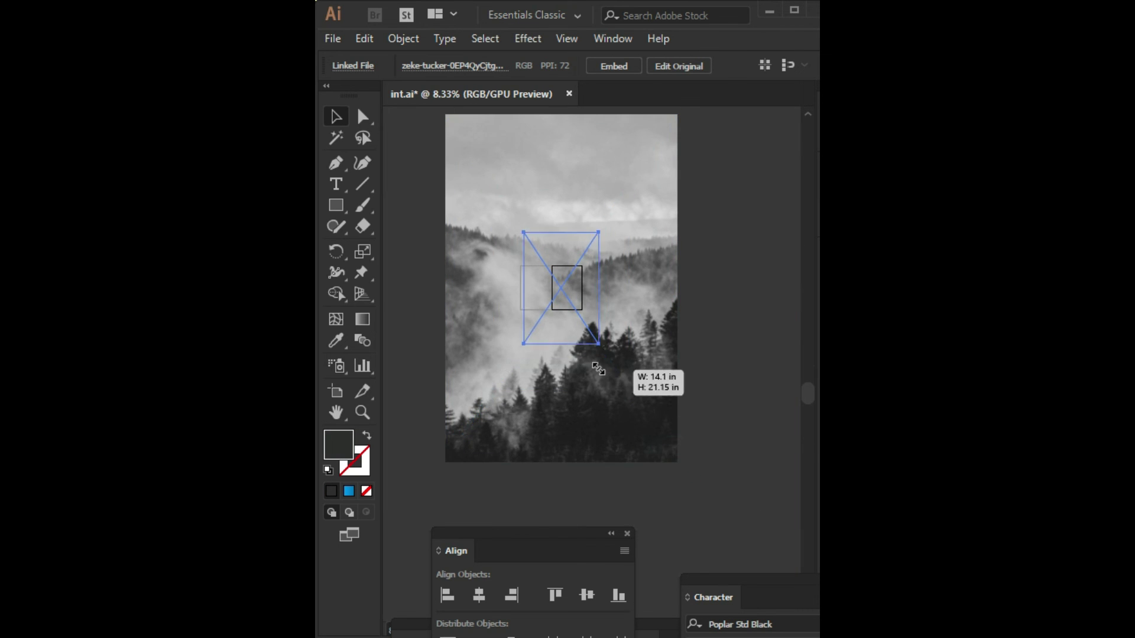
{"action": "left_click_drag", "start_coordinate": [677, 461], "coordinate": [585, 315]}
{"action": "scroll", "coordinate": [585, 315], "scroll_direction": "up", "scroll_amount": 4}
{"action": "left_click_drag", "start_coordinate": [485, 329], "coordinate": [500, 333]}
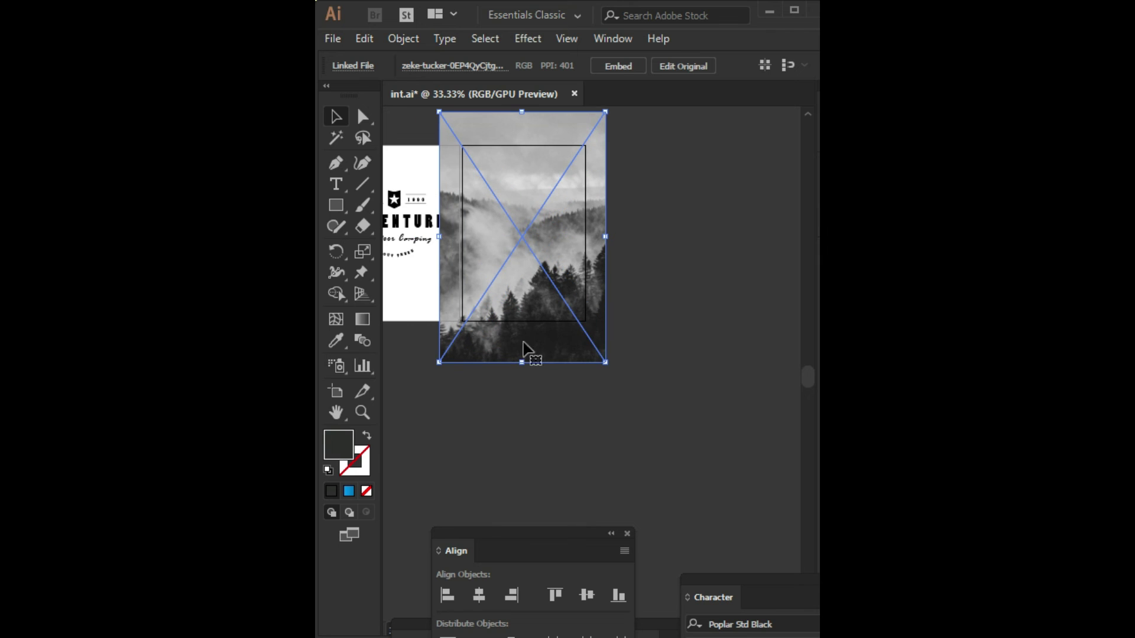
{"action": "left_click_drag", "start_coordinate": [591, 366], "coordinate": [612, 400]}
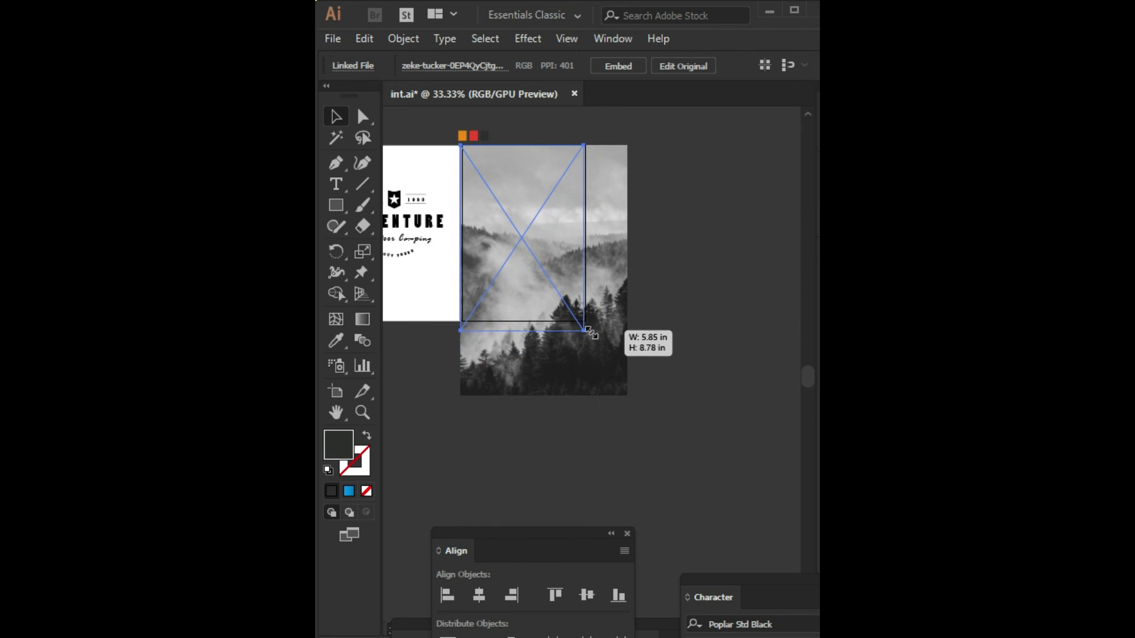
{"action": "left_click_drag", "start_coordinate": [623, 397], "coordinate": [587, 323]}
Align the photo's edges with the artboard and send it to the back.
{"action": "scroll", "coordinate": [526, 325], "scroll_direction": "up", "scroll_amount": 2}
{"action": "left_click_drag", "start_coordinate": [503, 365], "coordinate": [520, 346]}
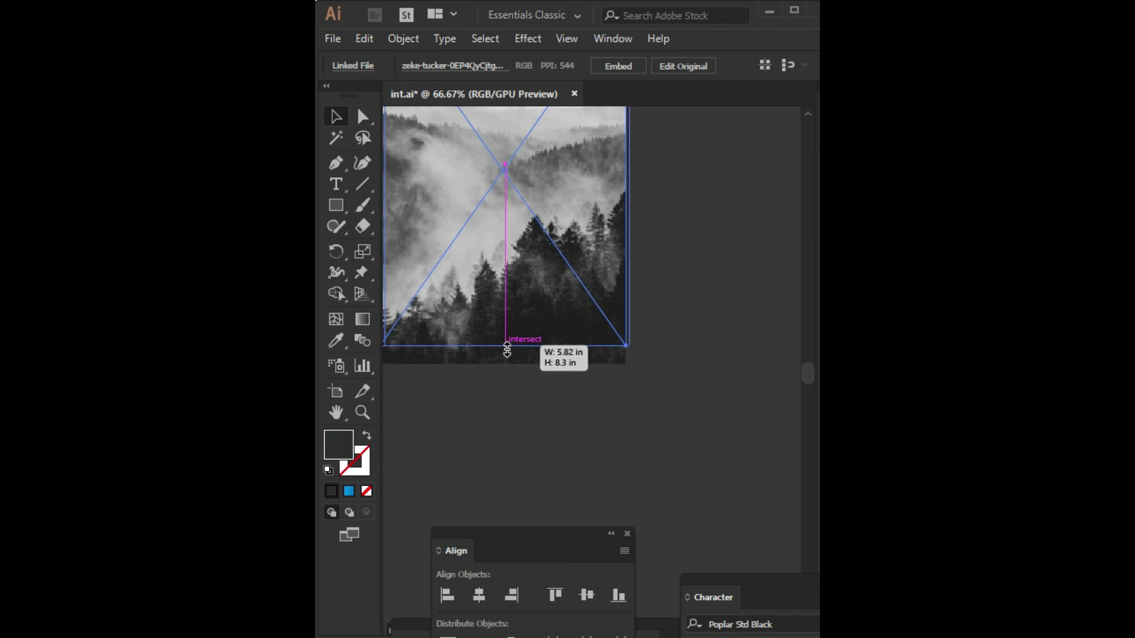
{"action": "scroll", "coordinate": [609, 332], "scroll_direction": "up", "scroll_amount": 2}
{"action": "scroll", "coordinate": [600, 344], "scroll_direction": "up", "scroll_amount": 2}
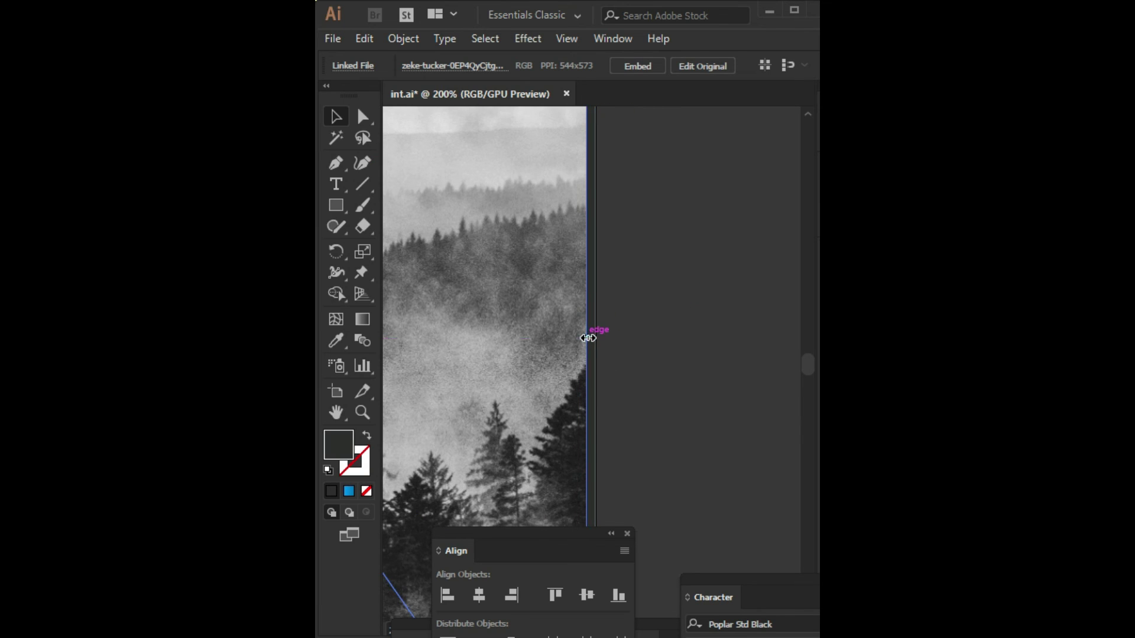
{"action": "left_click_drag", "start_coordinate": [599, 345], "coordinate": [621, 340]}
{"action": "scroll", "coordinate": [650, 355], "scroll_direction": "down", "scroll_amount": 2}
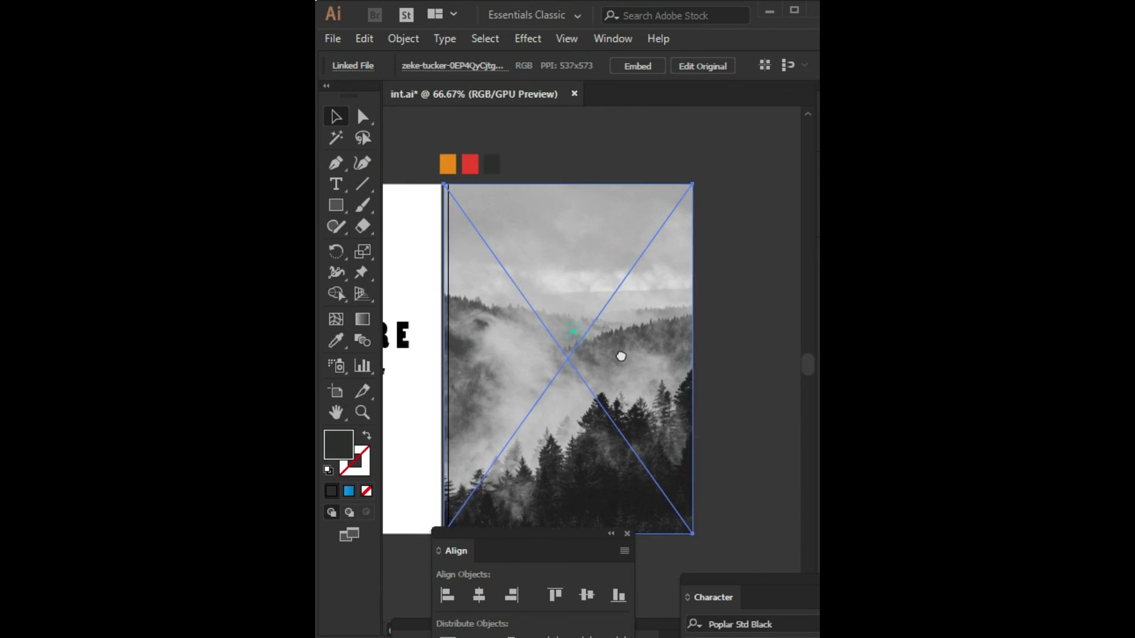
{"action": "scroll", "coordinate": [479, 392], "scroll_direction": "up", "scroll_amount": 1}
{"action": "left_click_drag", "start_coordinate": [485, 393], "coordinate": [492, 395]}
{"action": "scroll", "coordinate": [546, 350], "scroll_direction": "down", "scroll_amount": 2}
{"action": "scroll", "coordinate": [617, 431], "scroll_direction": "up", "scroll_amount": 1}
{"action": "scroll", "coordinate": [604, 336], "scroll_direction": "down", "scroll_amount": 3}
{"action": "right_click", "coordinate": [500, 201]}
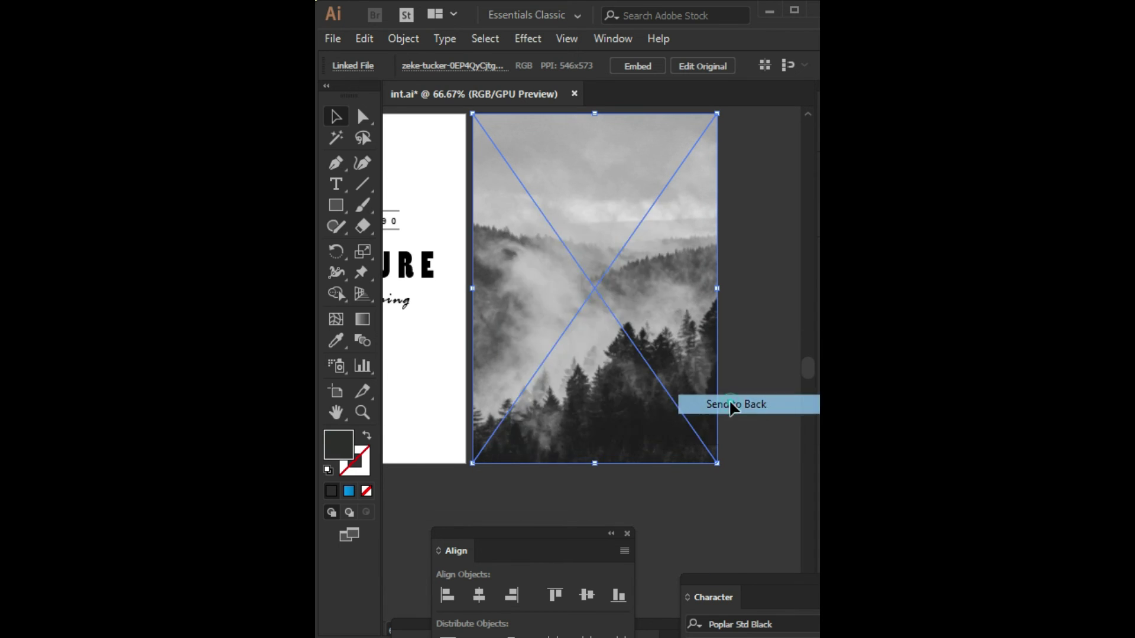
{"action": "left_click", "coordinate": [738, 404]}
Set the dark background rectangle's blend mode to Multiply.
{"action": "key", "text": "ctrl+shift+F10"}
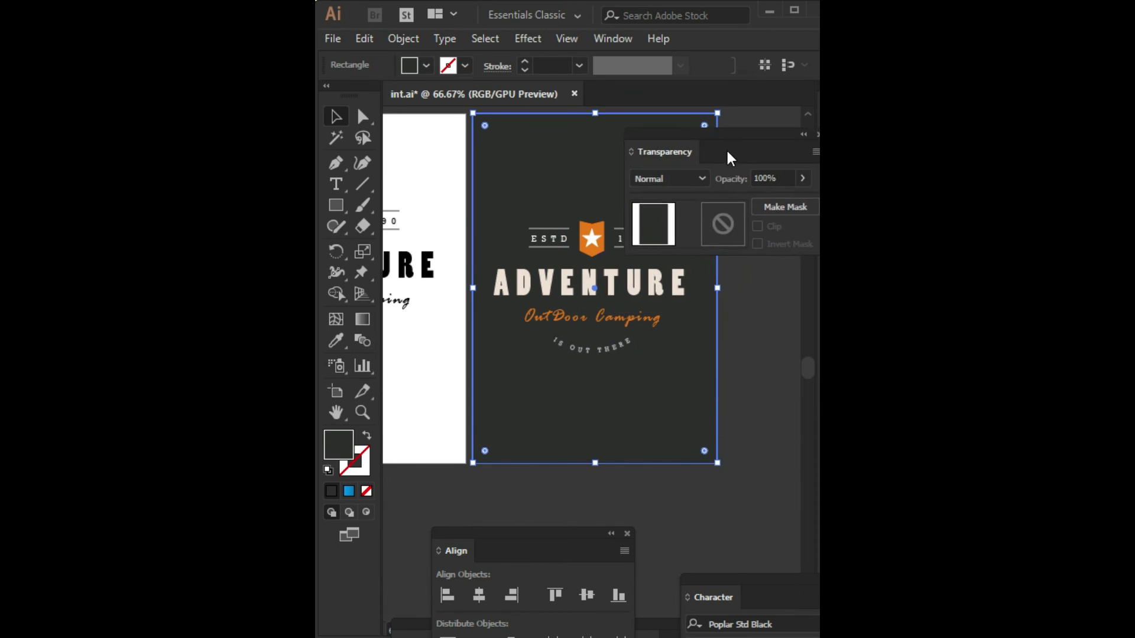
{"action": "left_click", "coordinate": [690, 177]}
{"action": "left_click", "coordinate": [684, 243]}
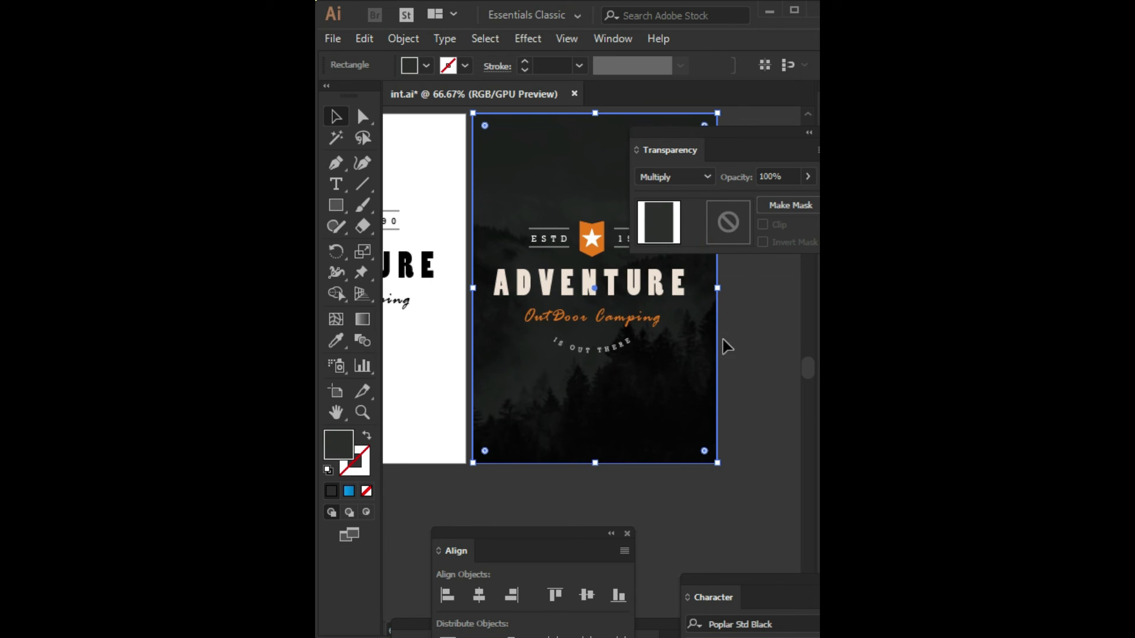
{"action": "left_click_drag", "start_coordinate": [751, 140], "coordinate": [679, 551]}
{"action": "left_click", "coordinate": [738, 355]}
{"action": "left_click", "coordinate": [680, 363]}
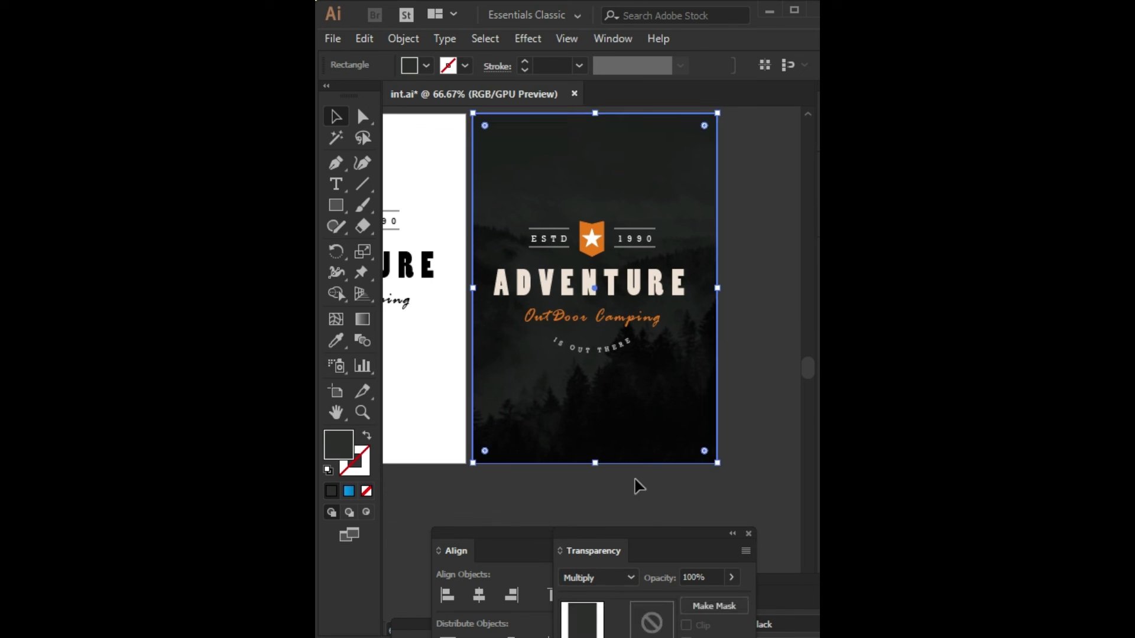
{"action": "left_click_drag", "start_coordinate": [730, 597], "coordinate": [724, 604]}
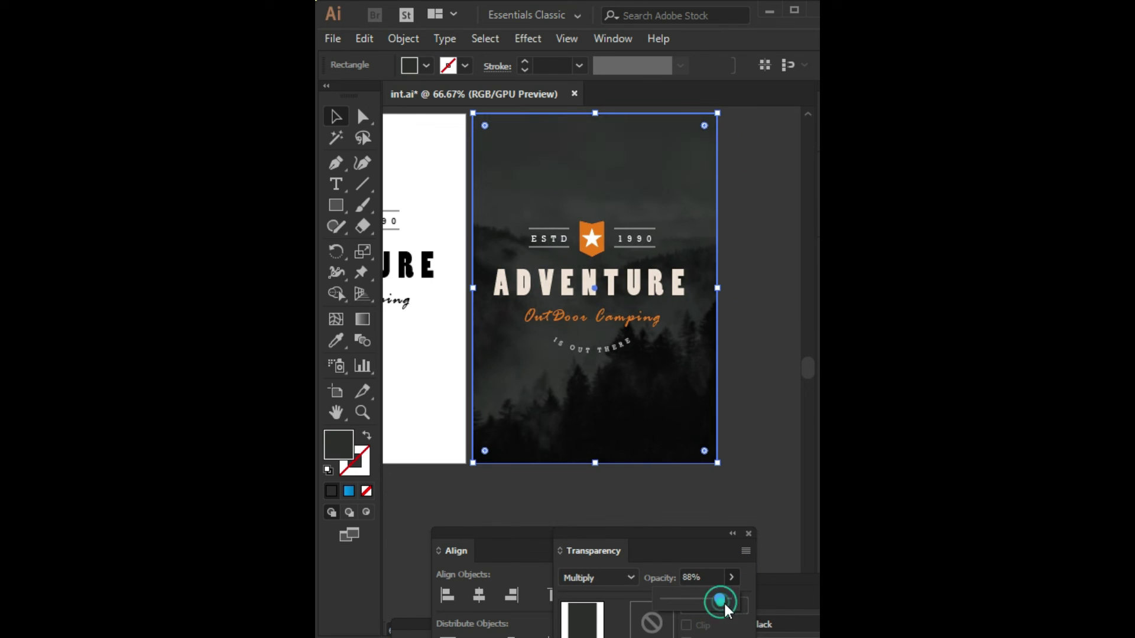
{"action": "left_click", "coordinate": [726, 503]}
Change the rectangle's fill to a lighter grey.
{"action": "left_click", "coordinate": [697, 398]}
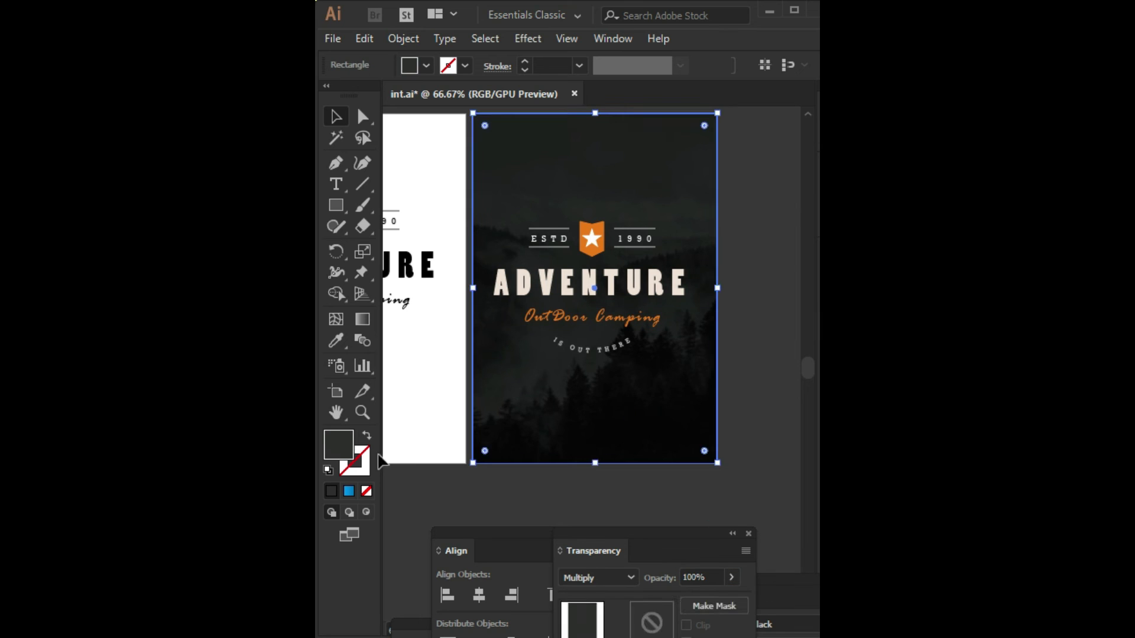
{"action": "double_click", "coordinate": [338, 444]}
{"action": "left_click_drag", "start_coordinate": [685, 404], "coordinate": [708, 366]}
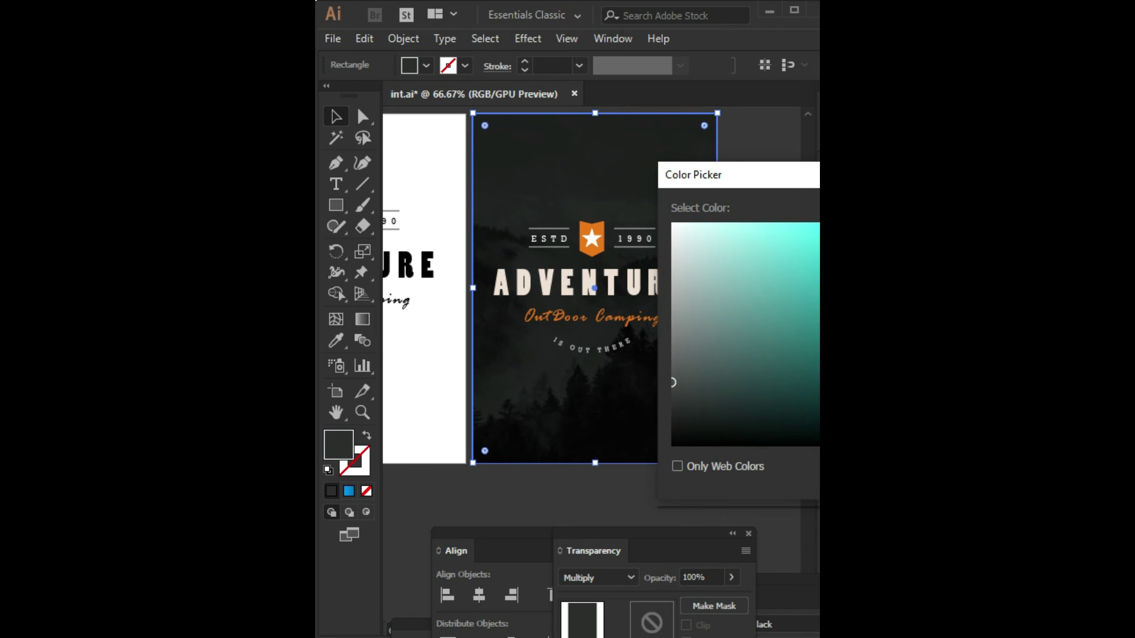
{"action": "key", "text": "Return"}
{"action": "left_click", "coordinate": [772, 304]}
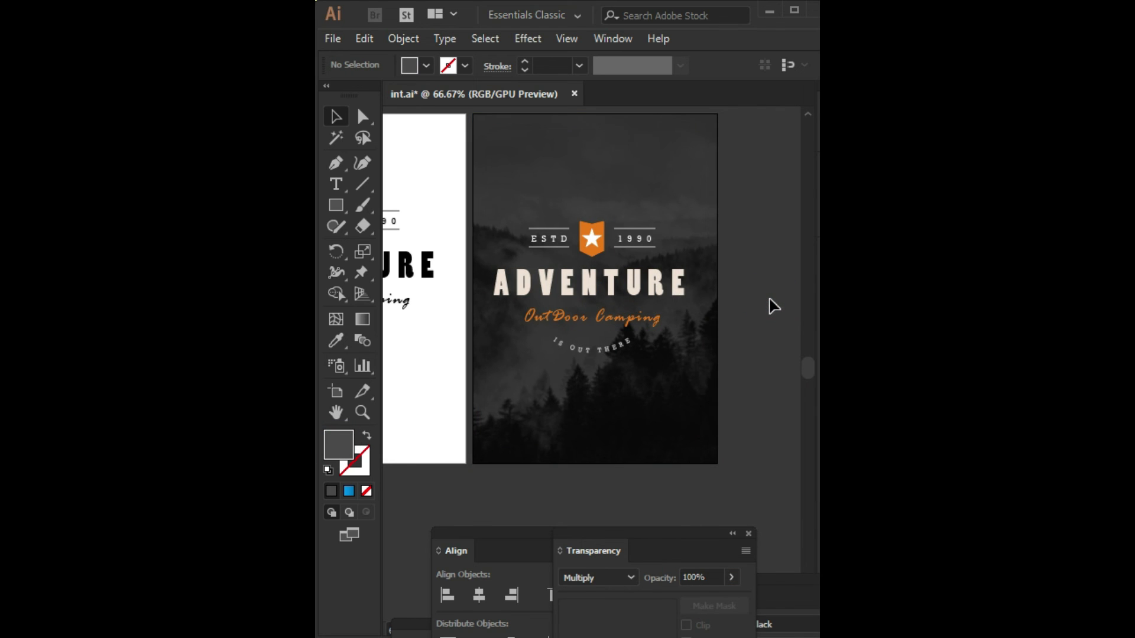